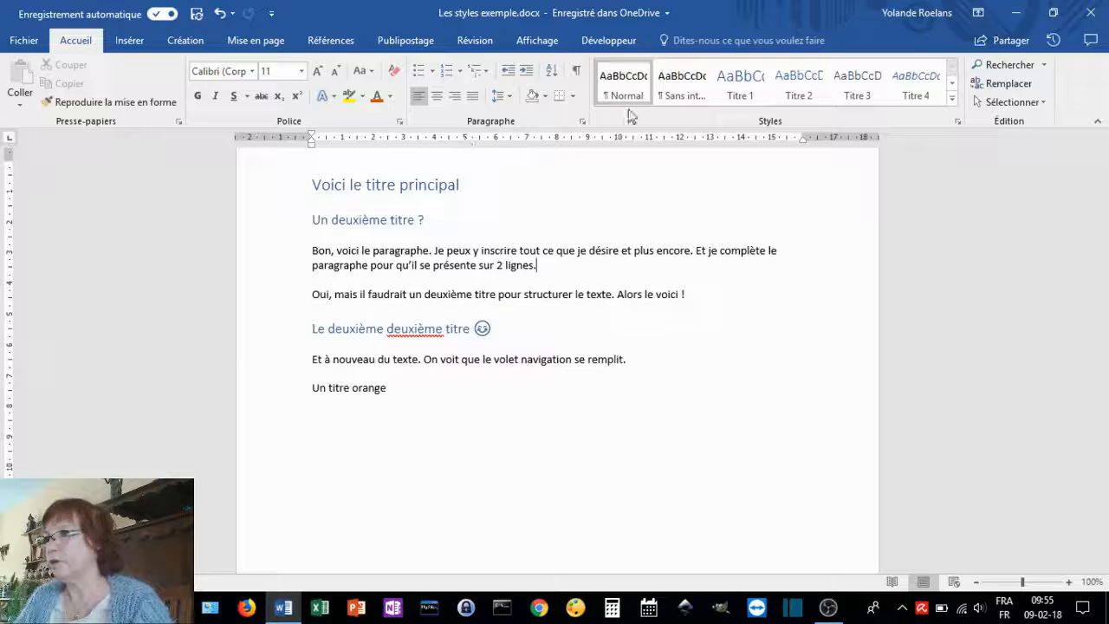
Look over the full style gallery and open the Styles pane
click(952, 102)
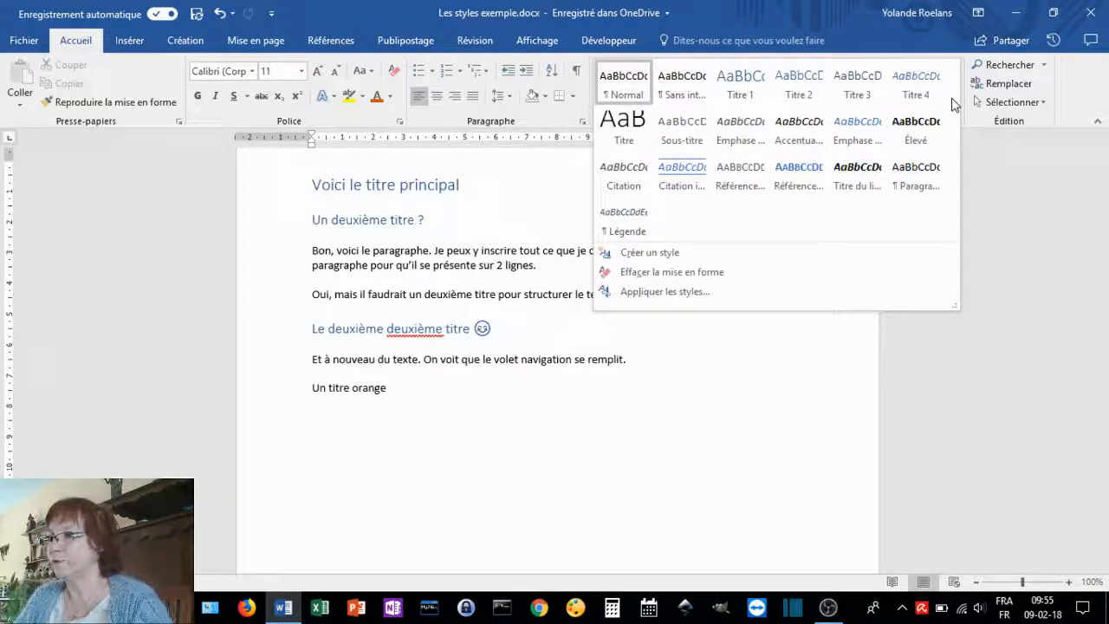
click(999, 167)
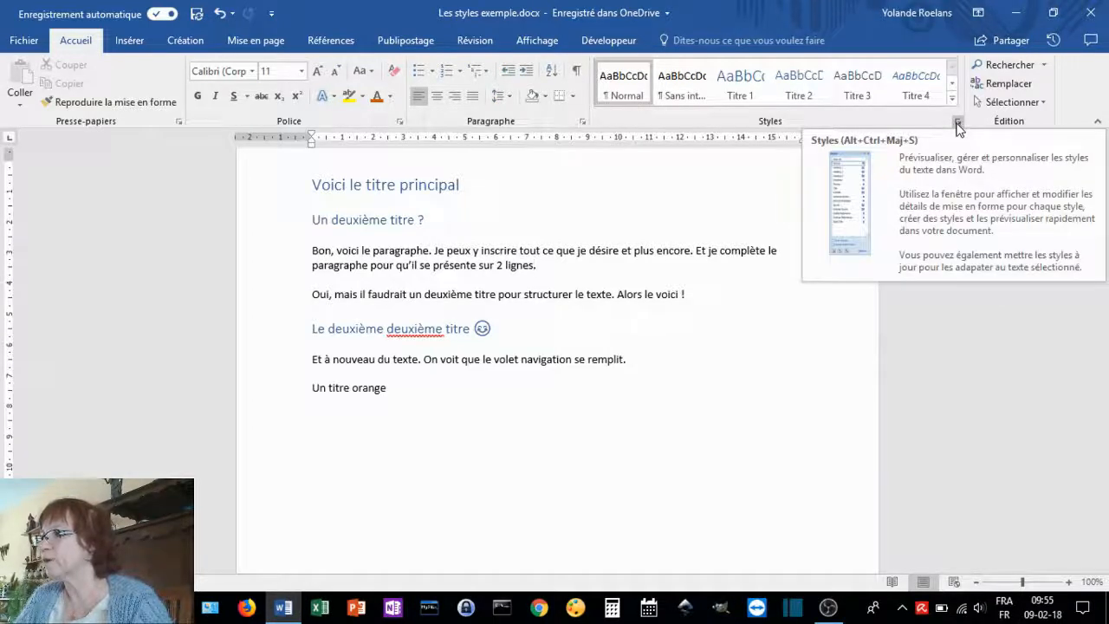
click(958, 126)
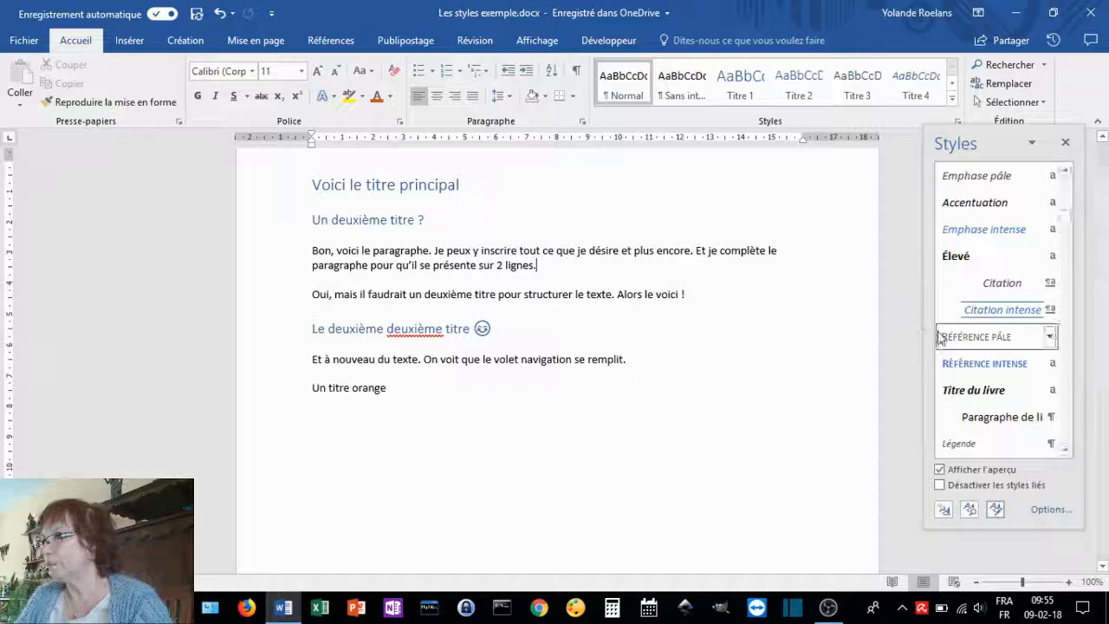
Configure the Styles pane to list all styles (Tous les styles) with the style preview (Afficher l'aperçu) enabled
click(1044, 511)
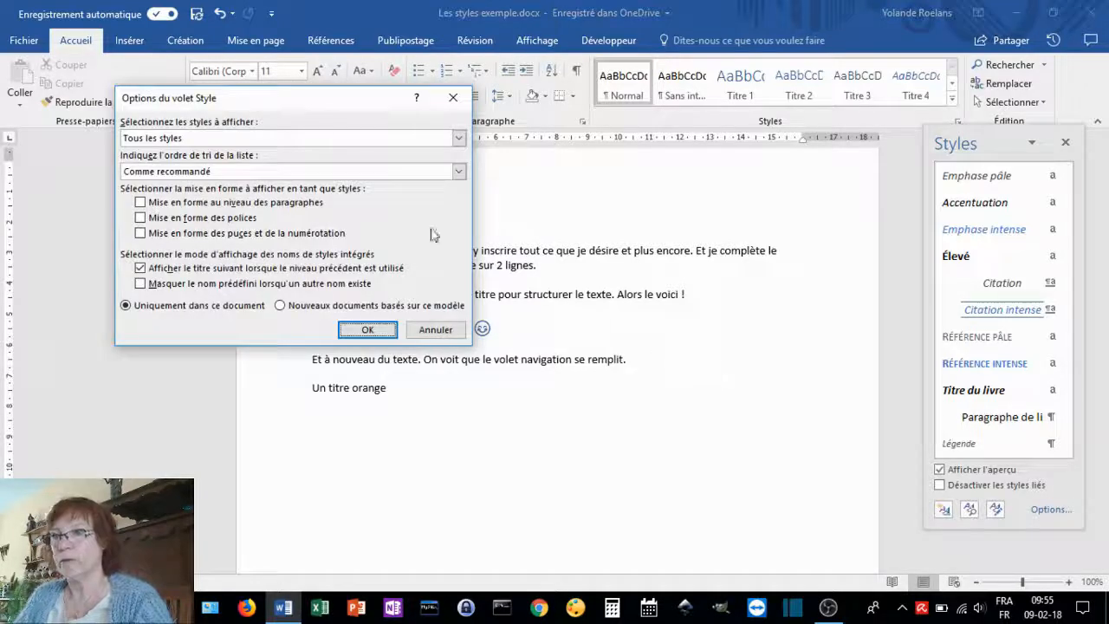
click(305, 141)
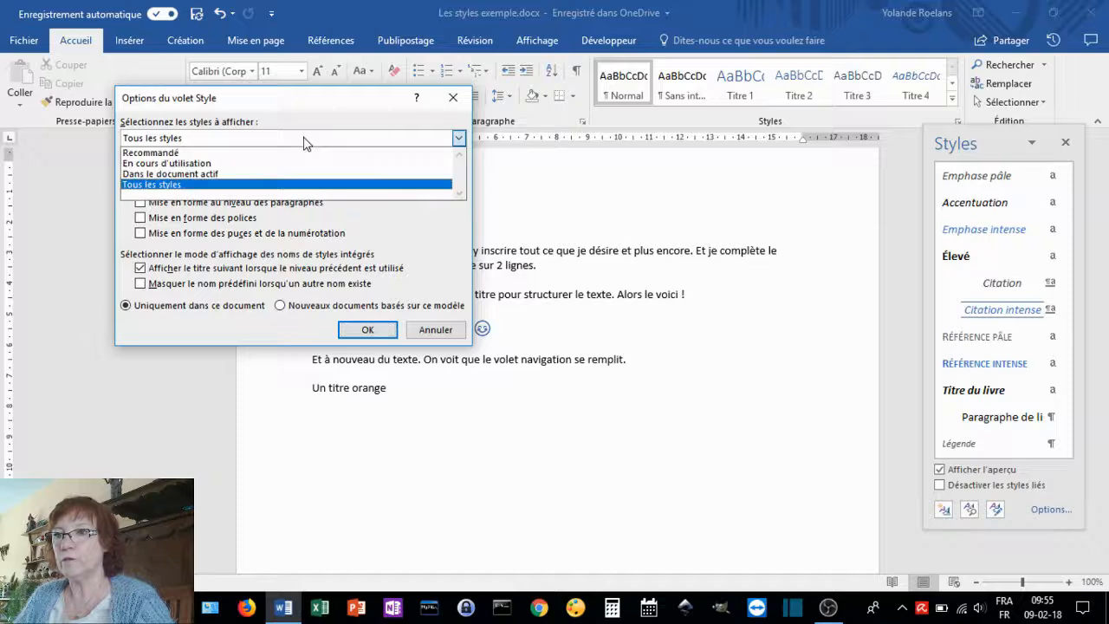
click(240, 184)
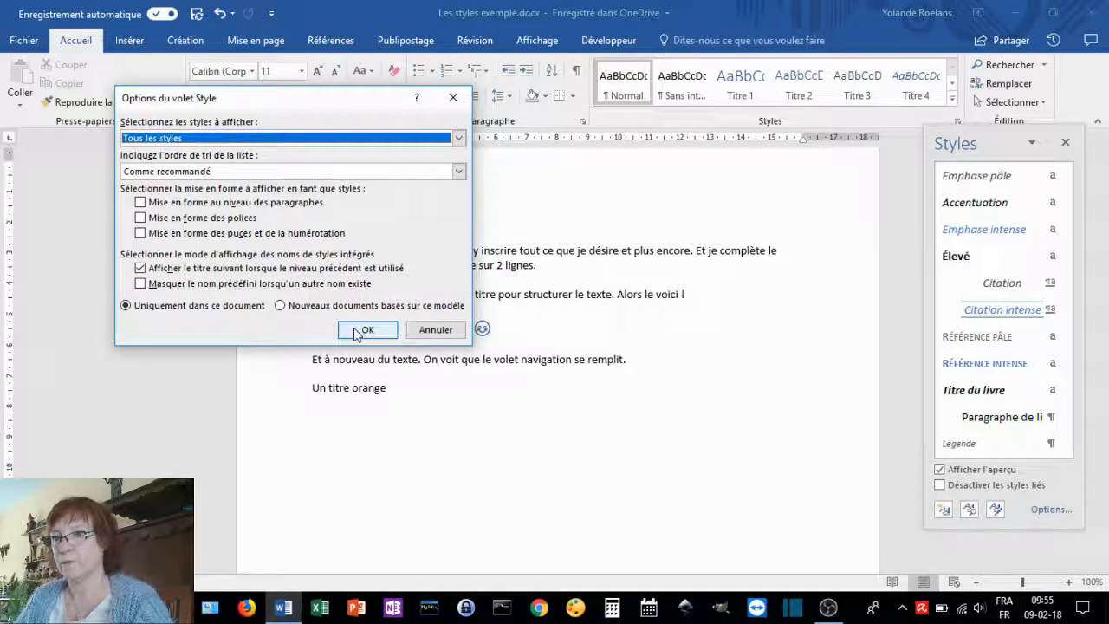
click(360, 331)
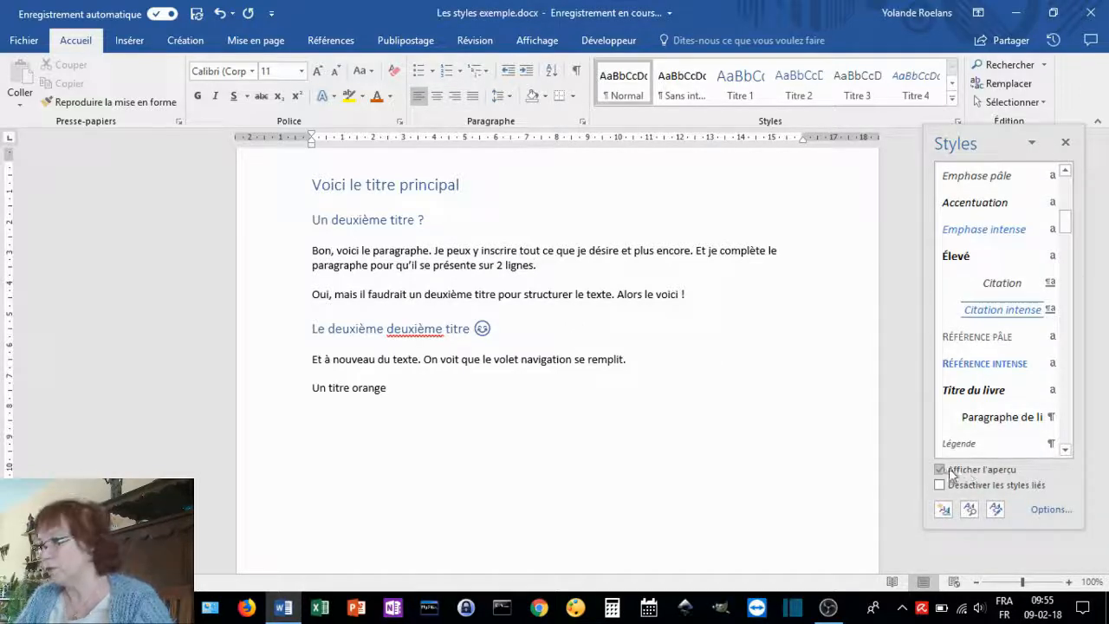
click(941, 470)
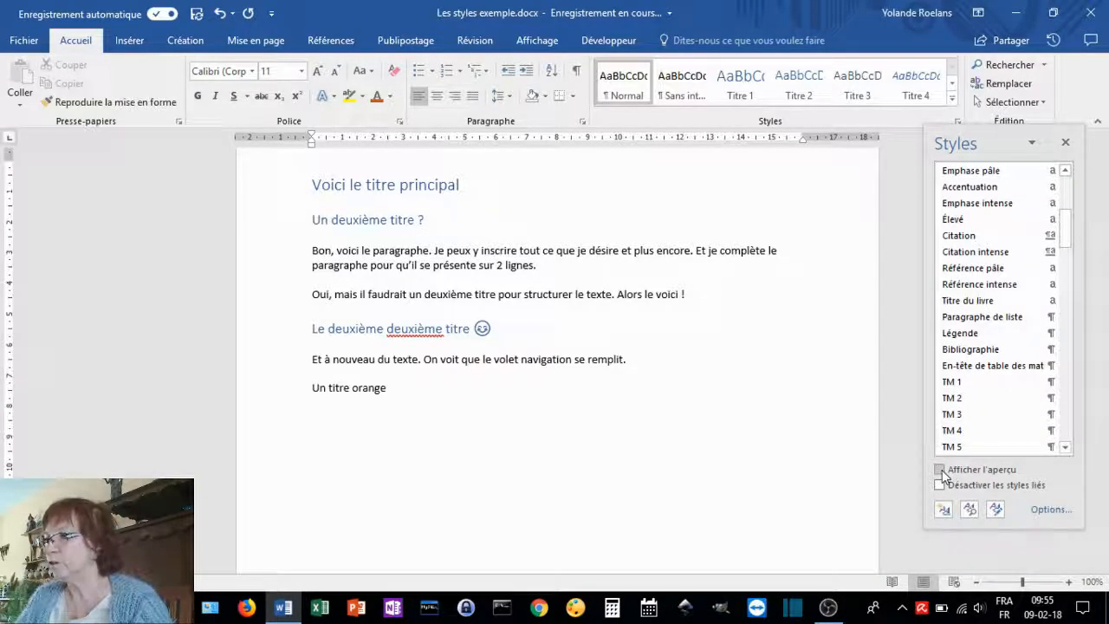
click(941, 470)
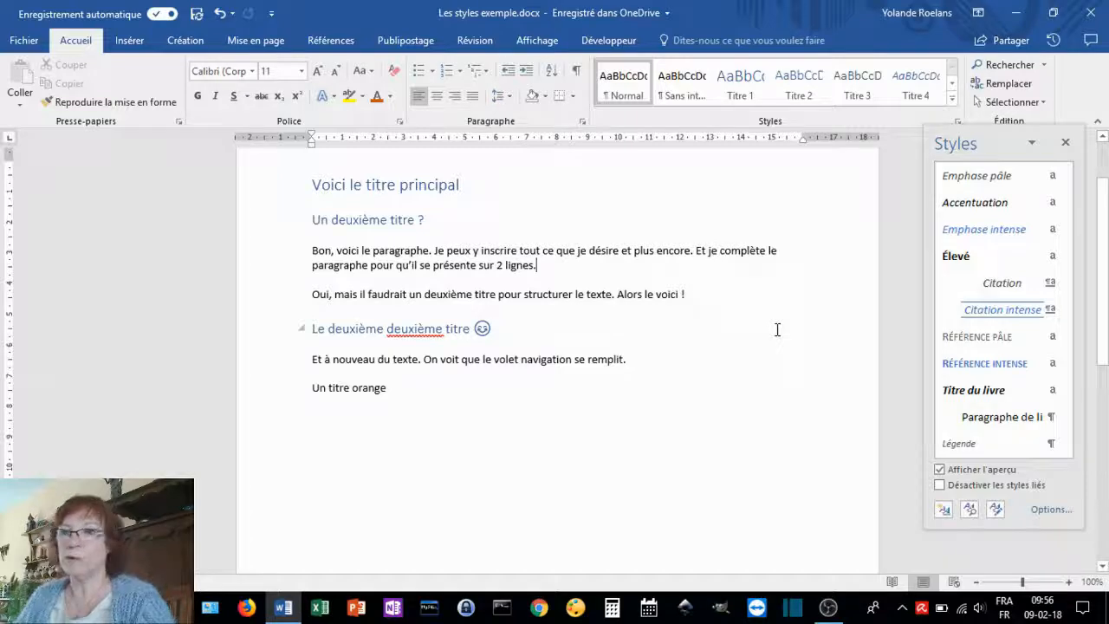
View the predefined quick tables (Tableaux rapides) and close the gallery without inserting a table
click(132, 40)
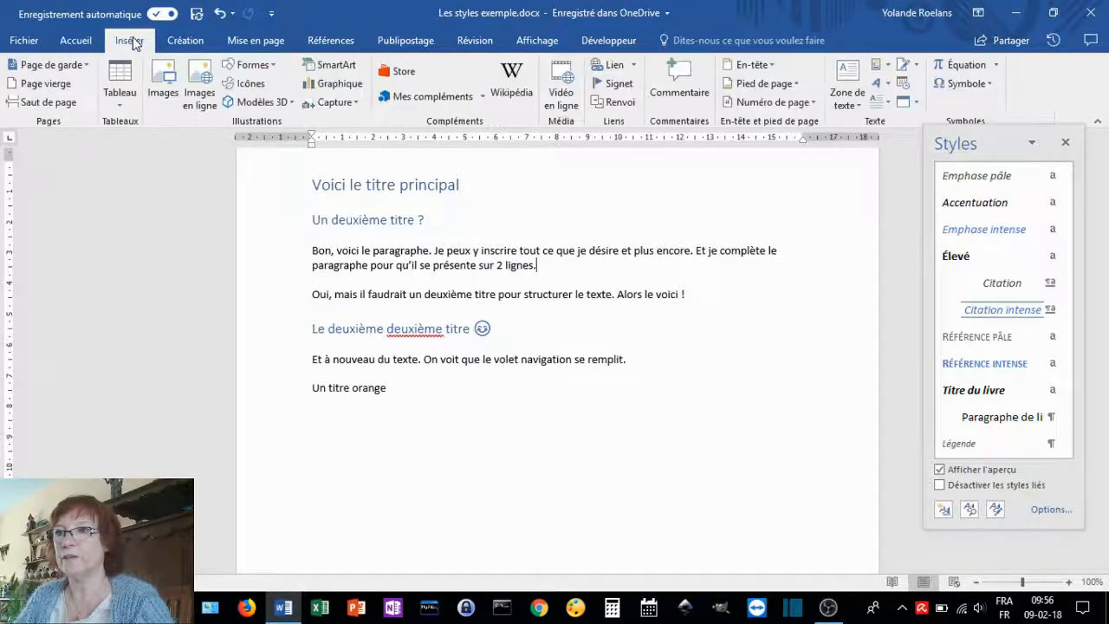
click(125, 102)
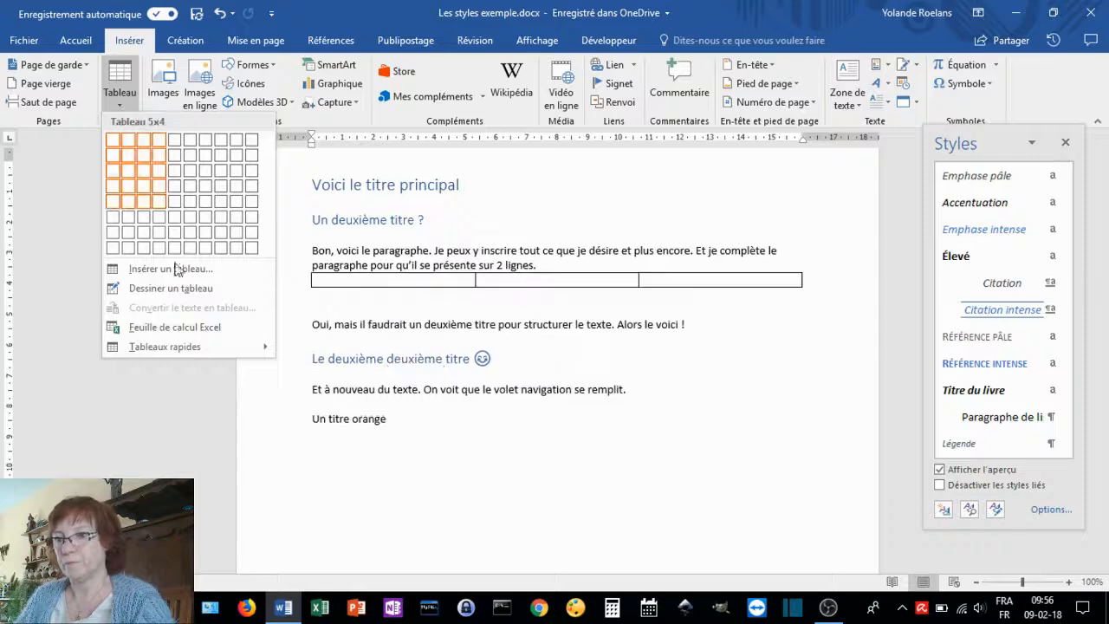
mouse_move(180, 350)
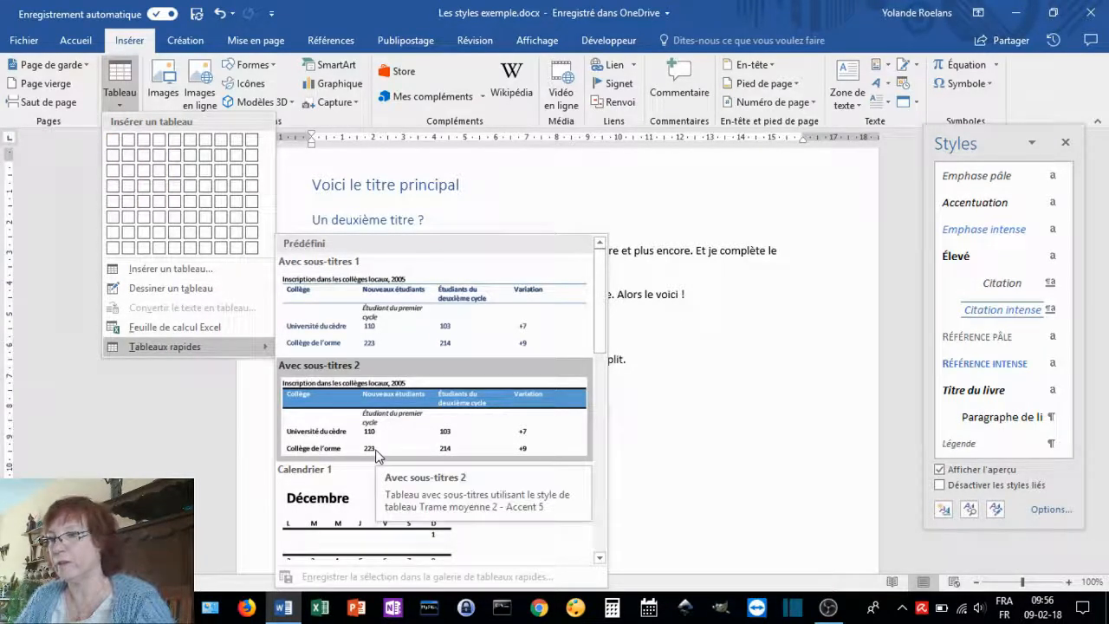
click(666, 370)
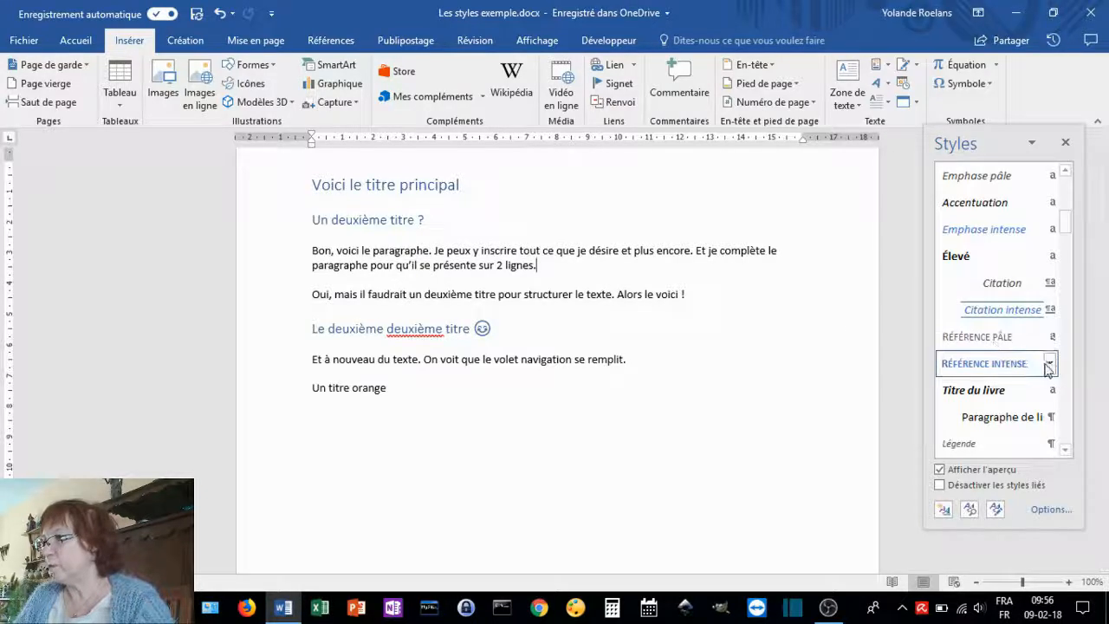
Examine the full list in the Styles pane and the type symbols beside the Normal, Police par défaut and Titre 1 styles
scroll(1064, 354, down, 7)
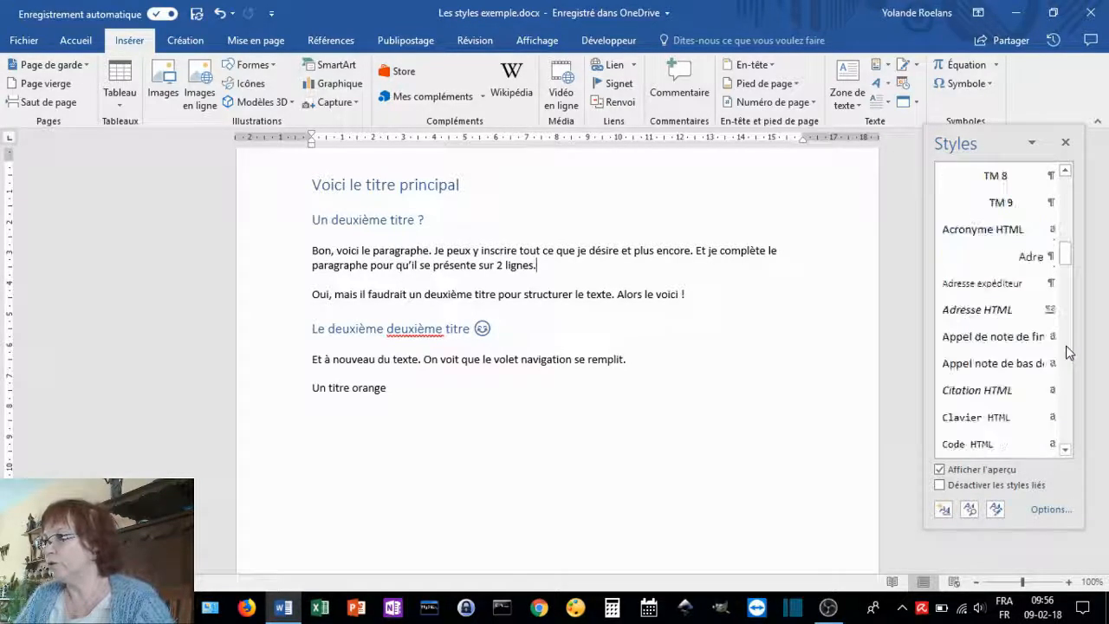
scroll(1069, 351, down, 6)
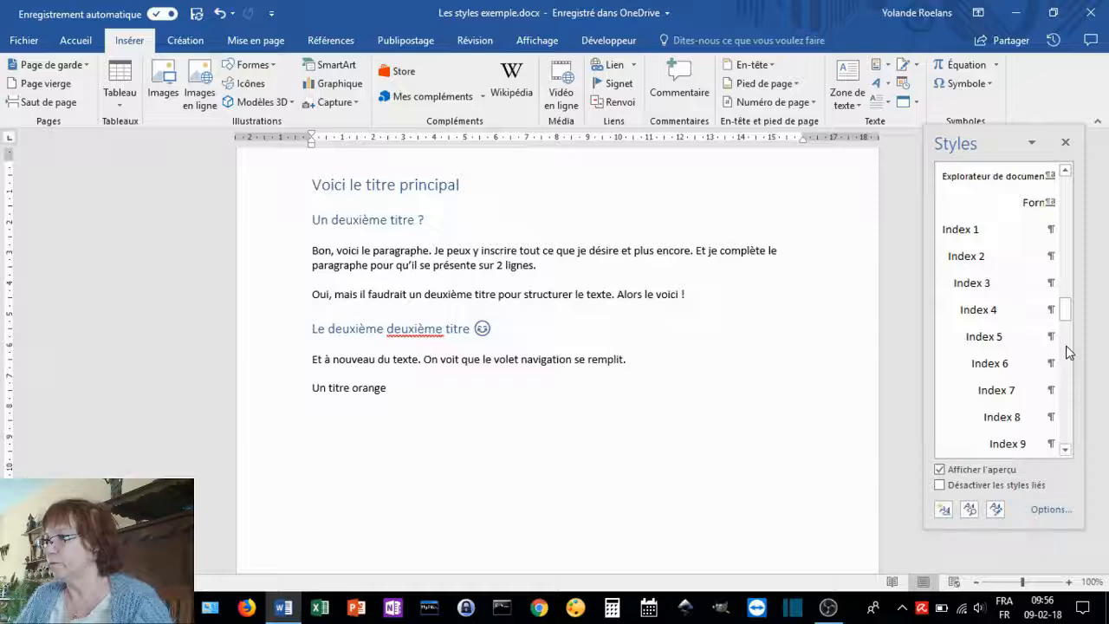
scroll(1069, 351, down, 3)
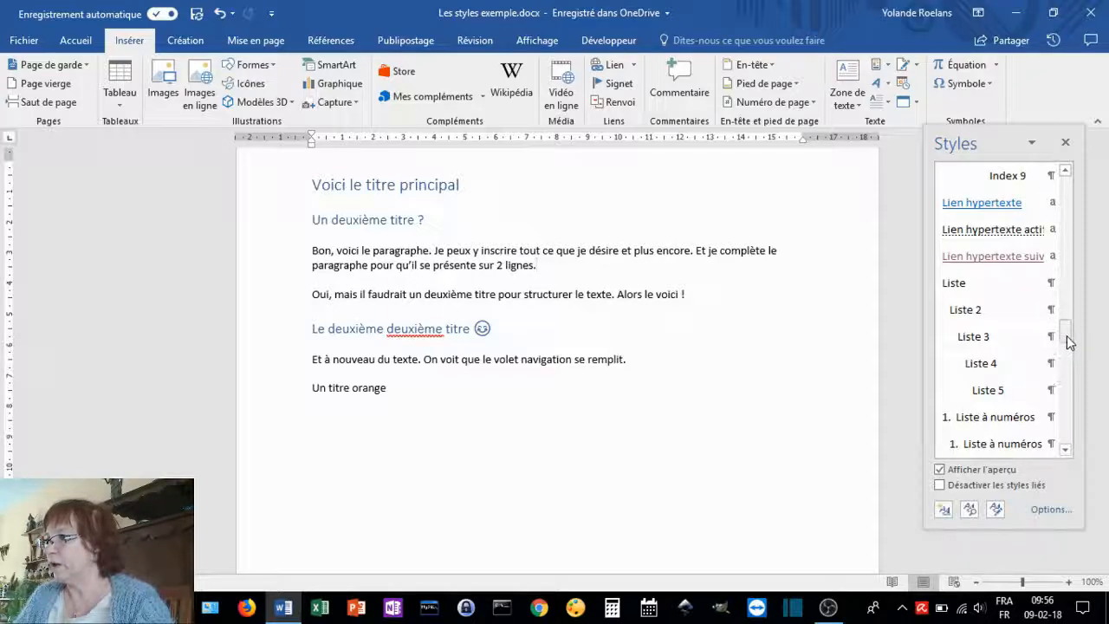
drag(1068, 336, 1071, 354)
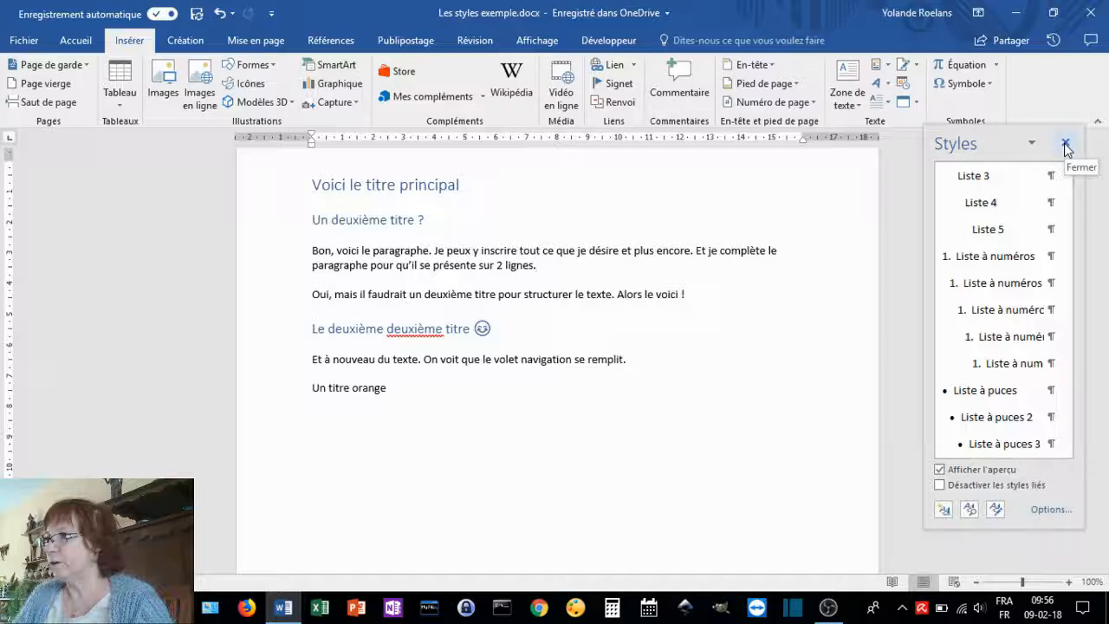
scroll(1065, 199, up, 10)
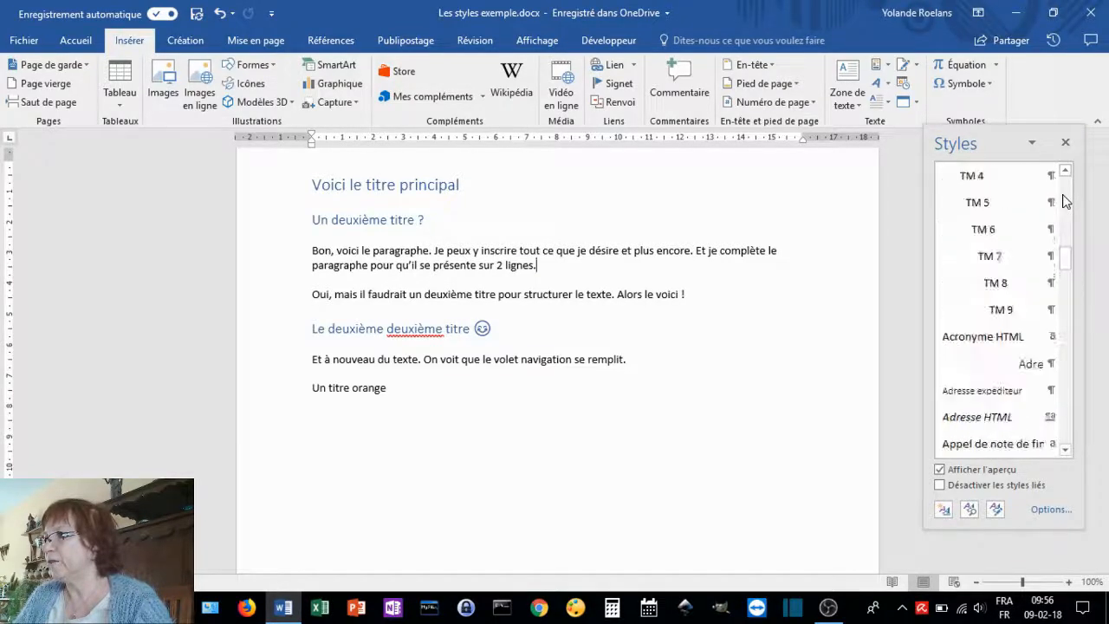
scroll(1065, 201, up, 15)
scroll(1065, 201, down, 1)
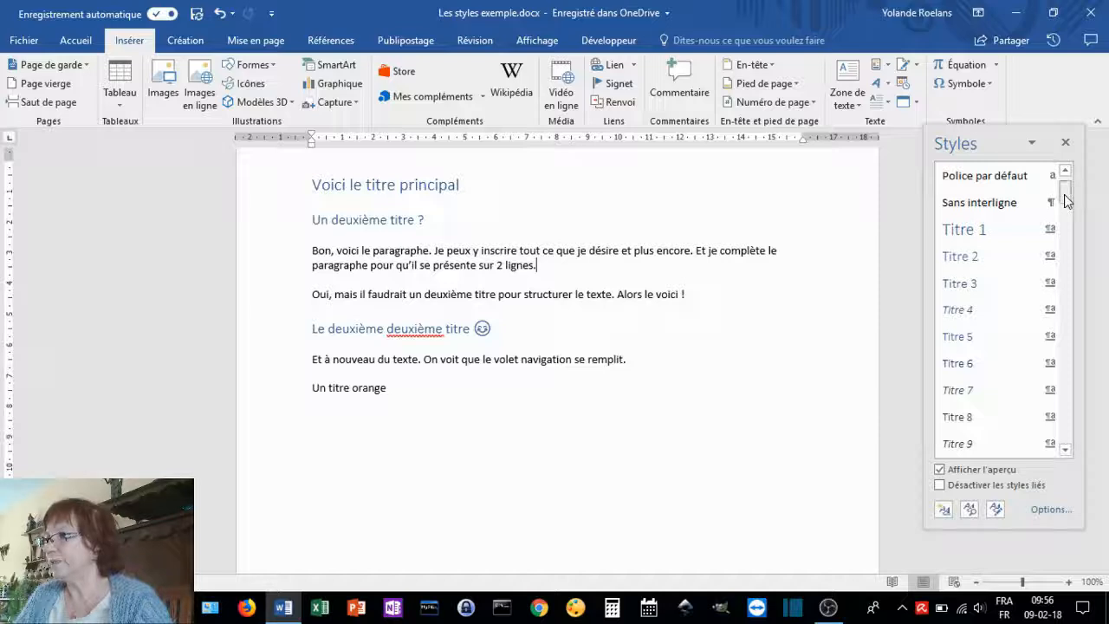
scroll(1066, 201, up, 2)
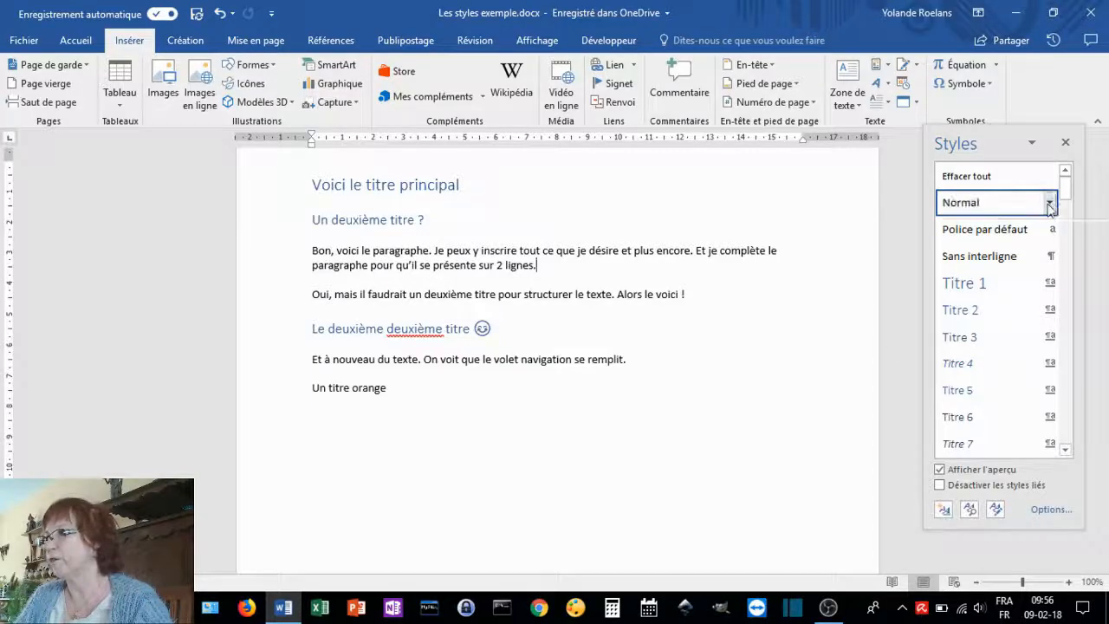
mouse_move(1061, 211)
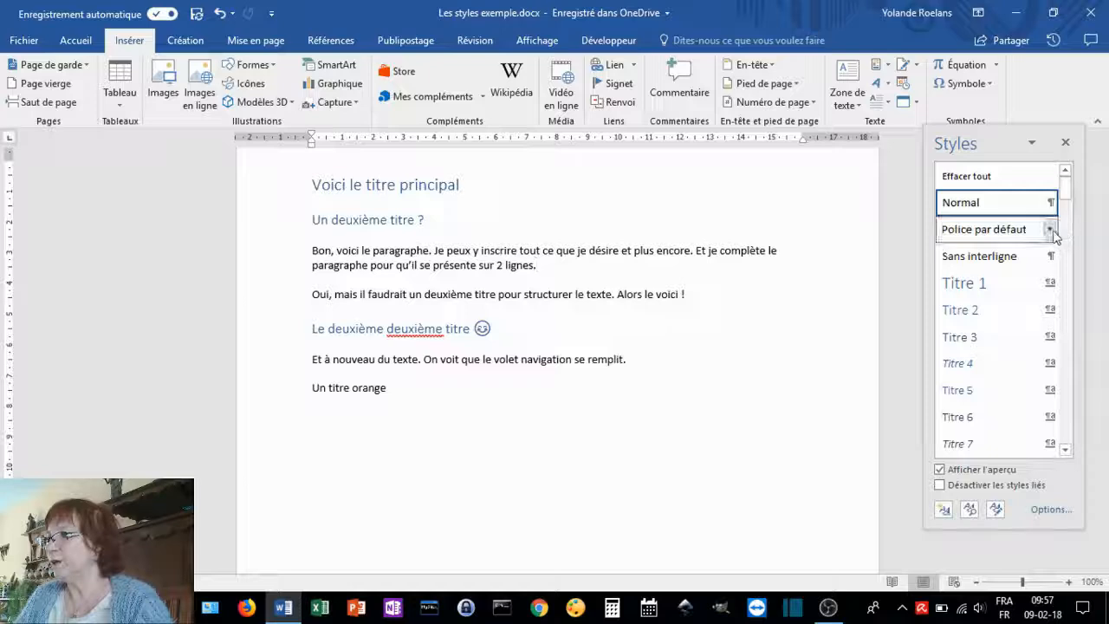
mouse_move(1055, 236)
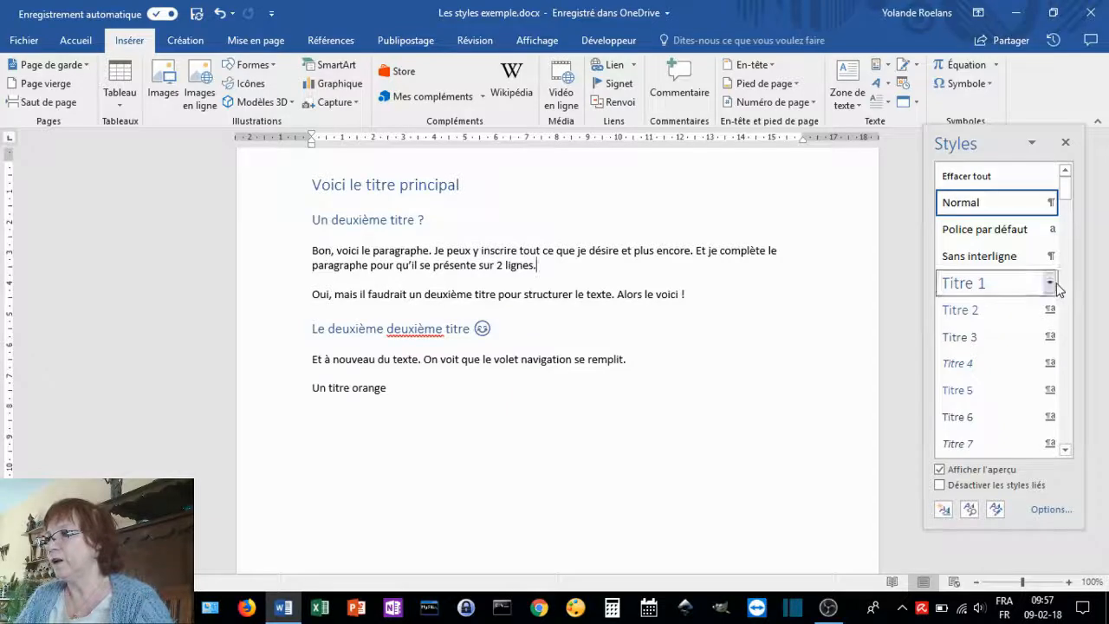
mouse_move(1054, 287)
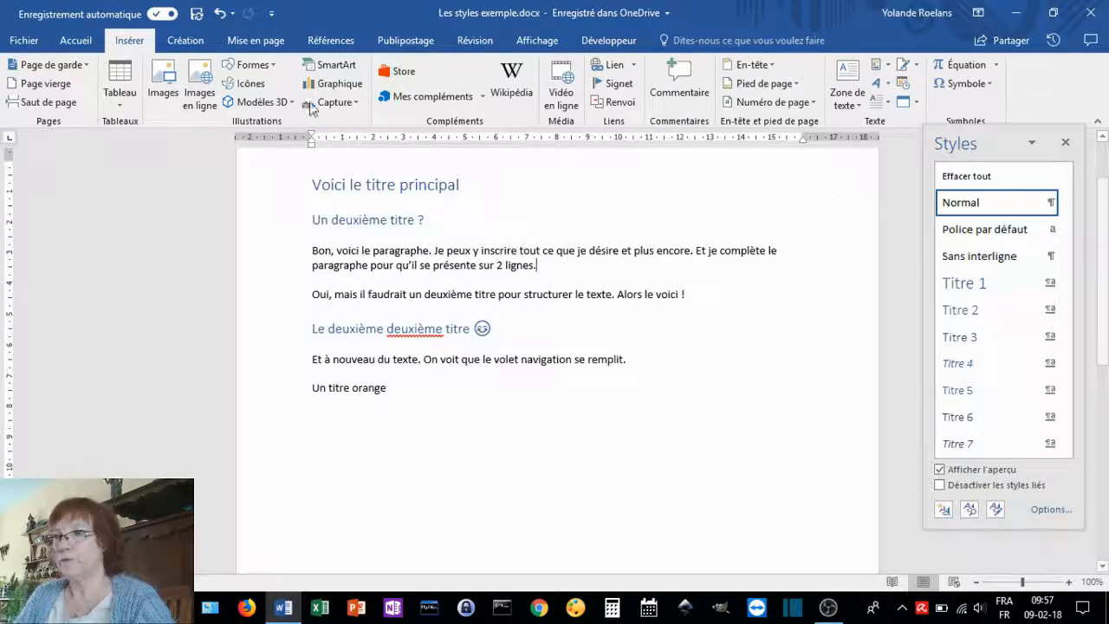
Try the Légende style on the paragraph beginning "Bon, voici le paragraphe" and restore its Normal style
click(72, 42)
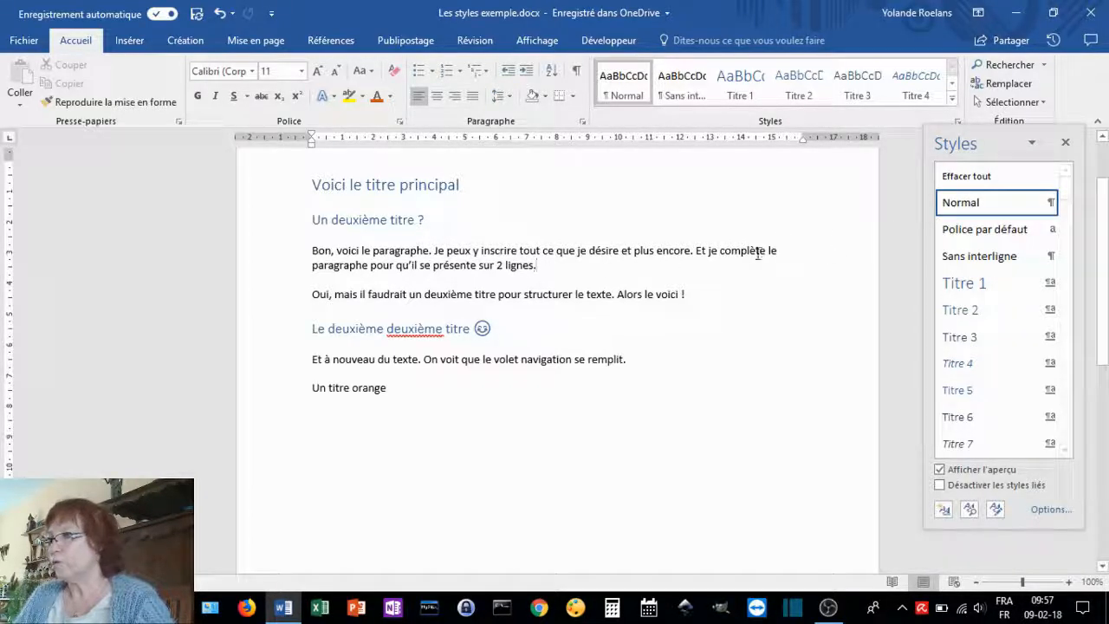
scroll(1073, 338, down, 3)
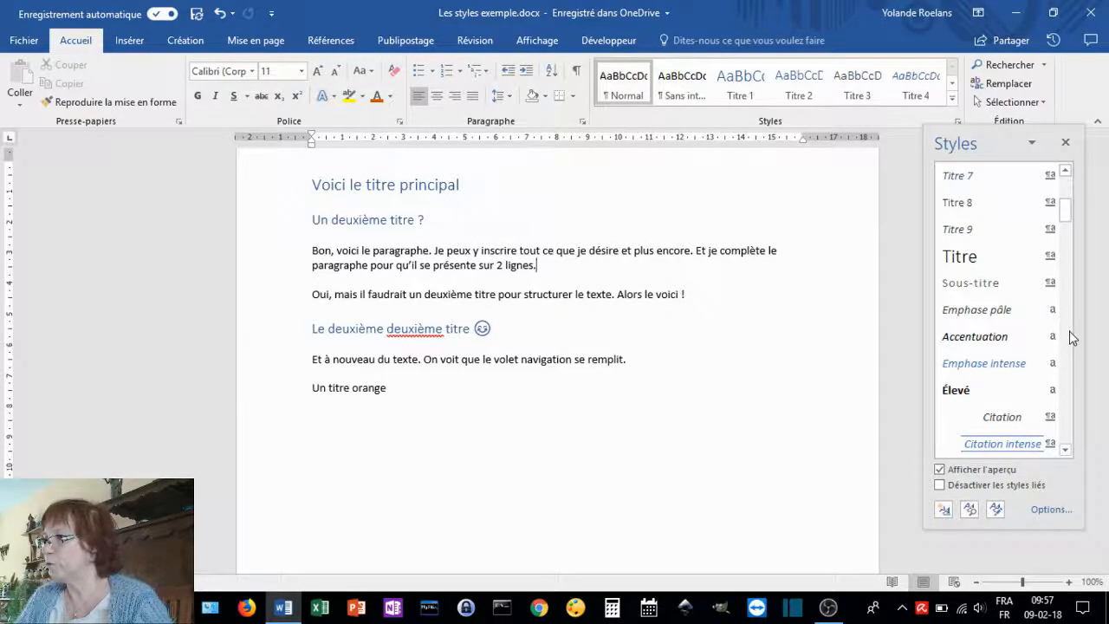
scroll(1071, 336, down, 3)
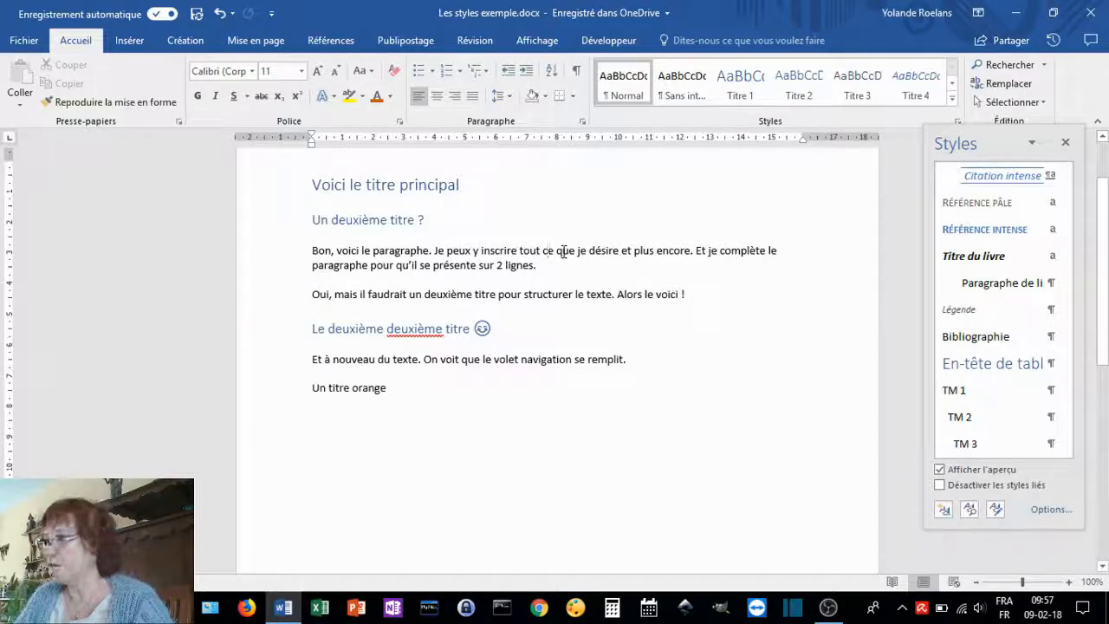
mouse_move(971, 320)
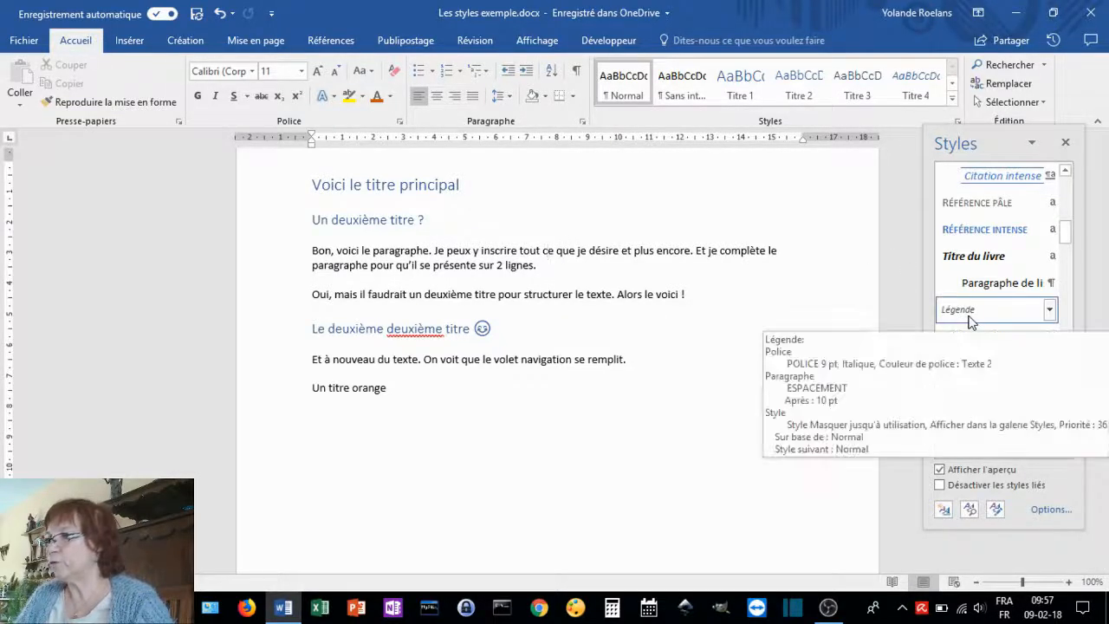
click(968, 317)
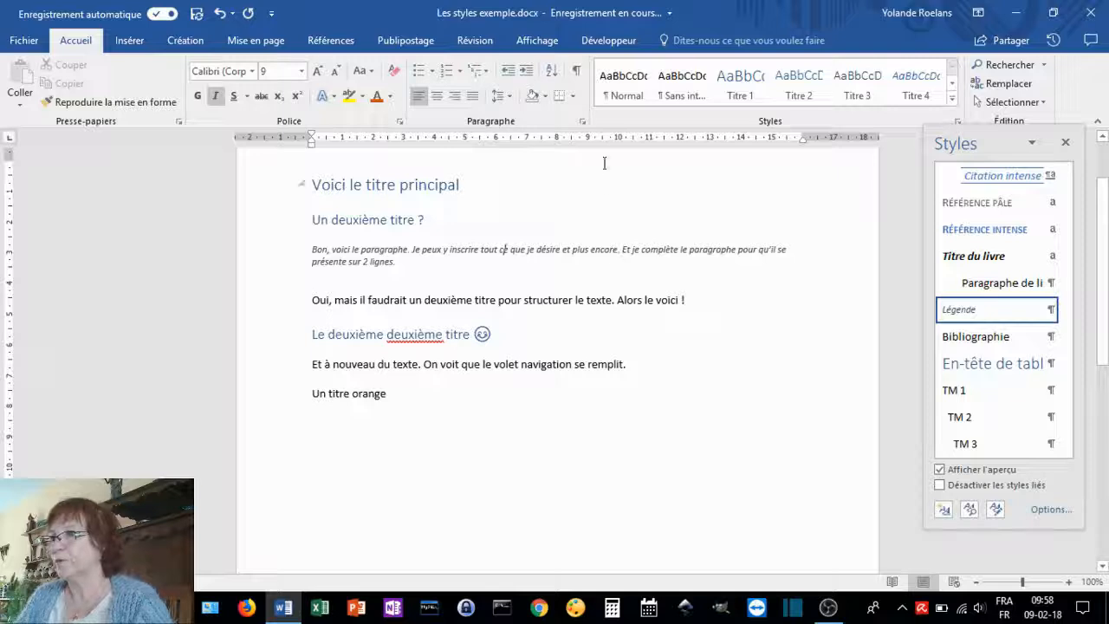
click(617, 86)
Try the Légende style with only the letters "cri" of "inscrire" selected, and undo it
drag(507, 249, 495, 250)
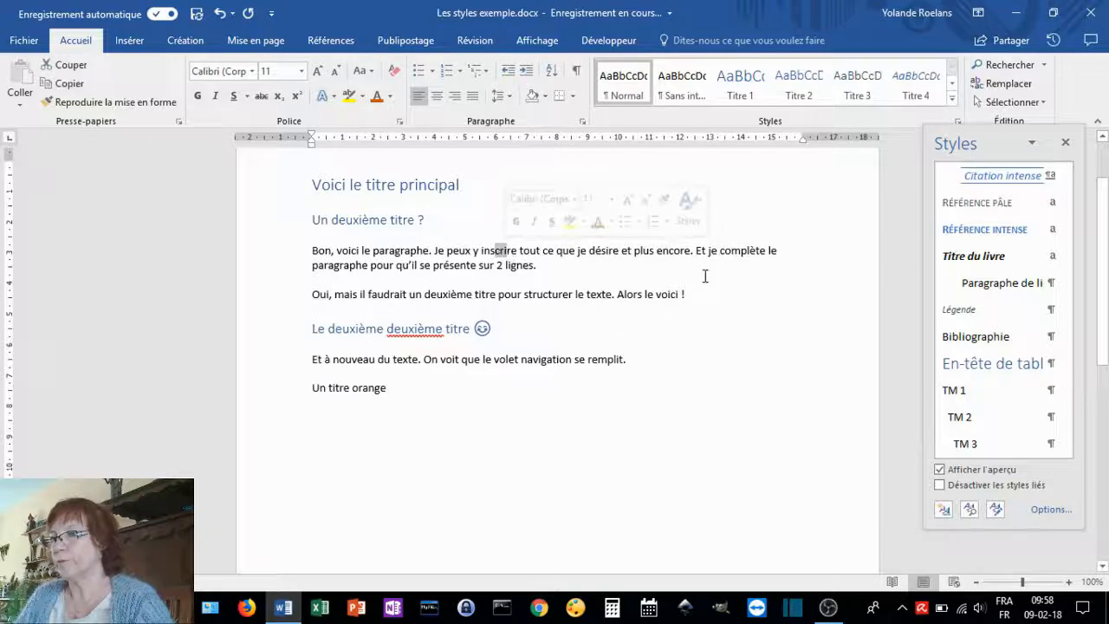
click(950, 312)
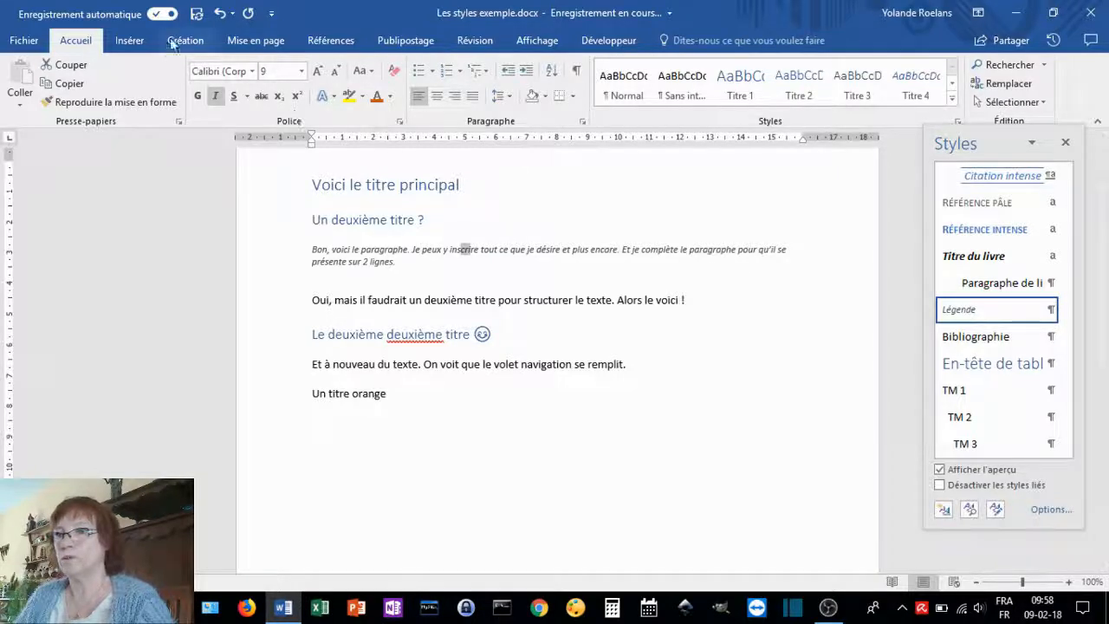
click(218, 21)
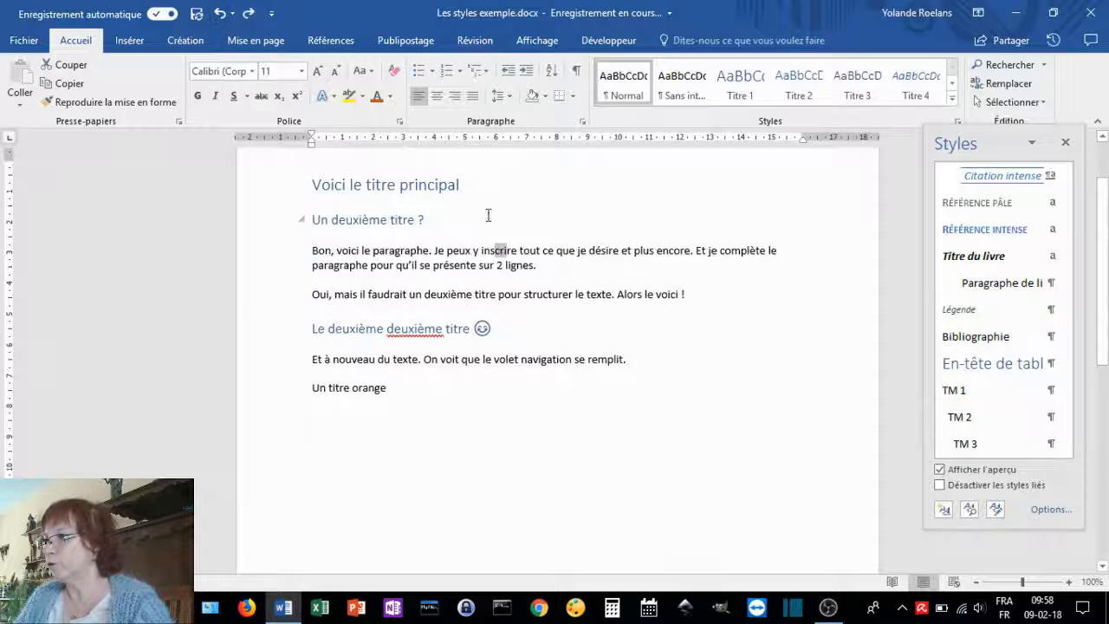
Try the Référence intense character style on the selected letters "cri" of "inscrire", undo it and deselect the letters
click(518, 262)
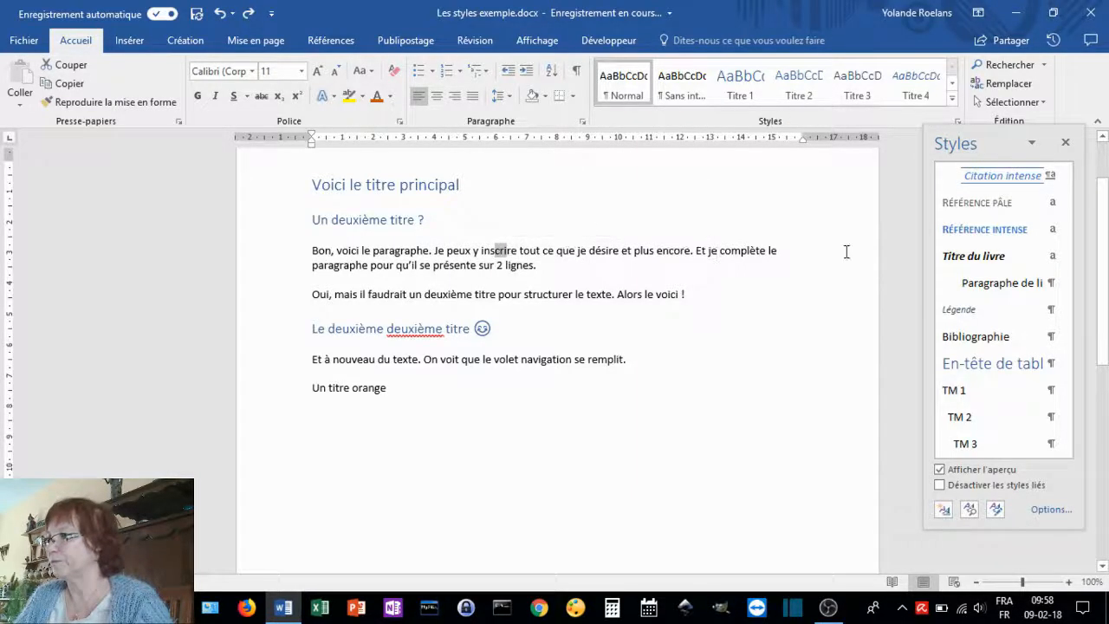
click(948, 235)
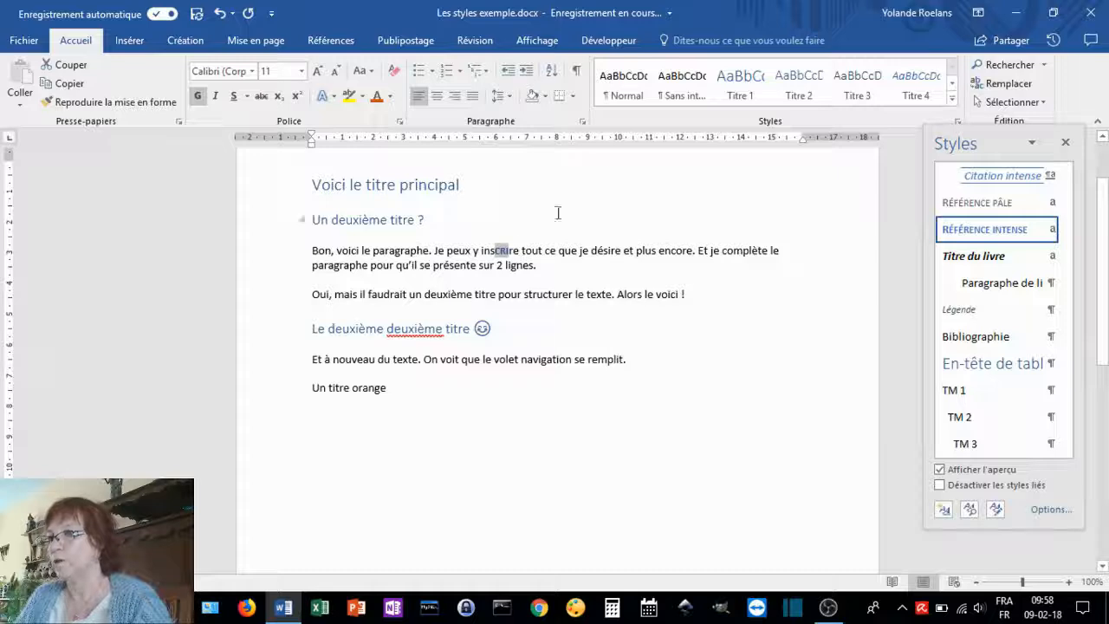
click(219, 13)
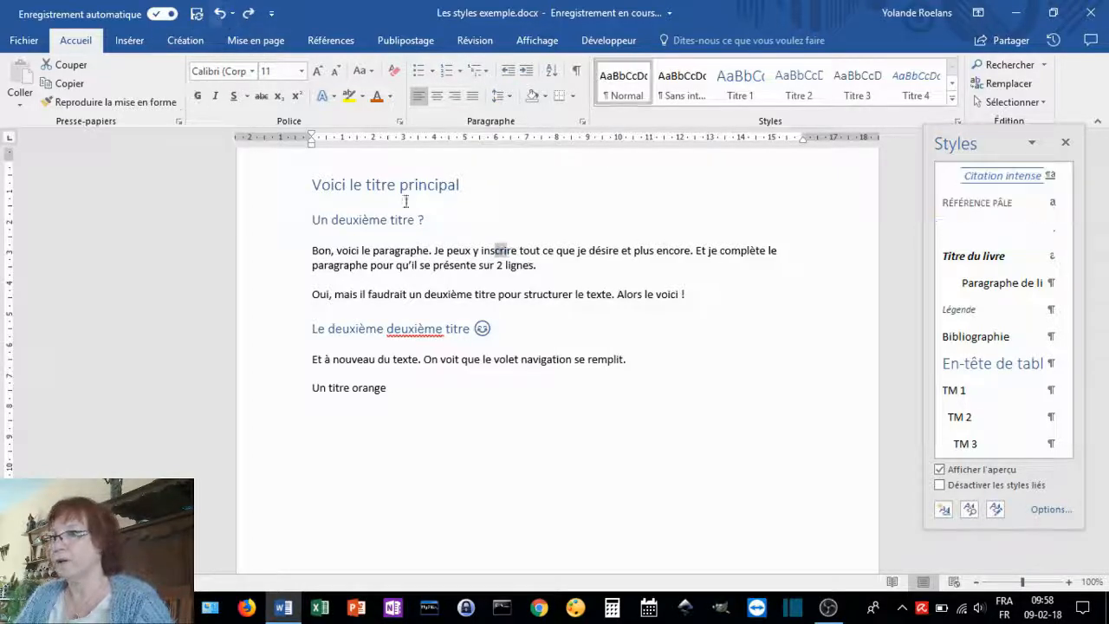
click(490, 254)
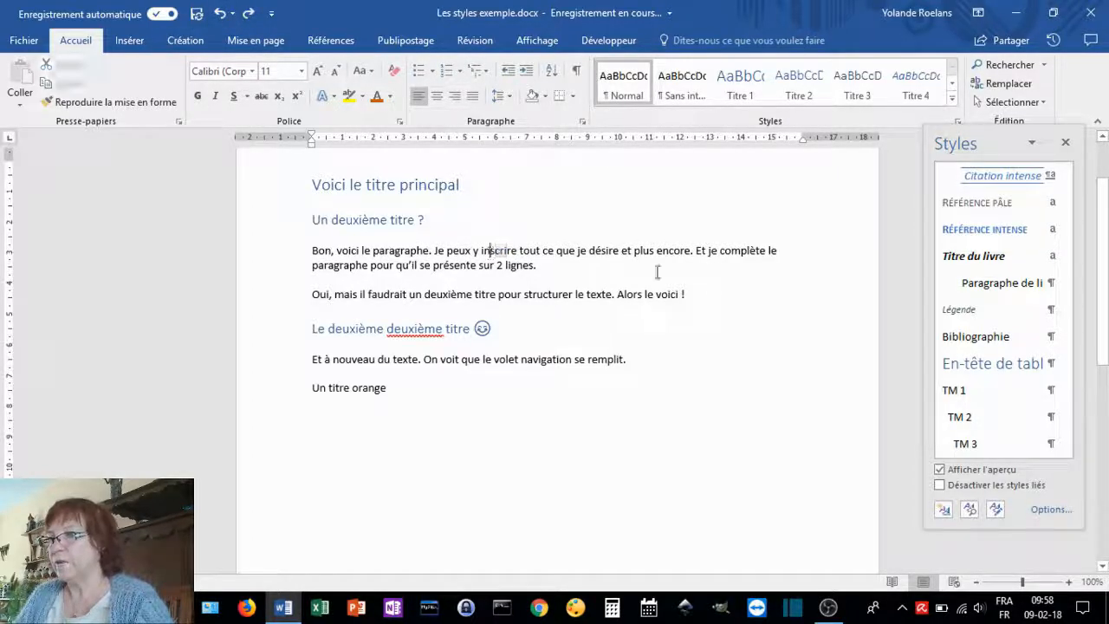
Try the Référence intense character style with the cursor inside the word "inscrire", without selecting letters, and undo it
click(963, 231)
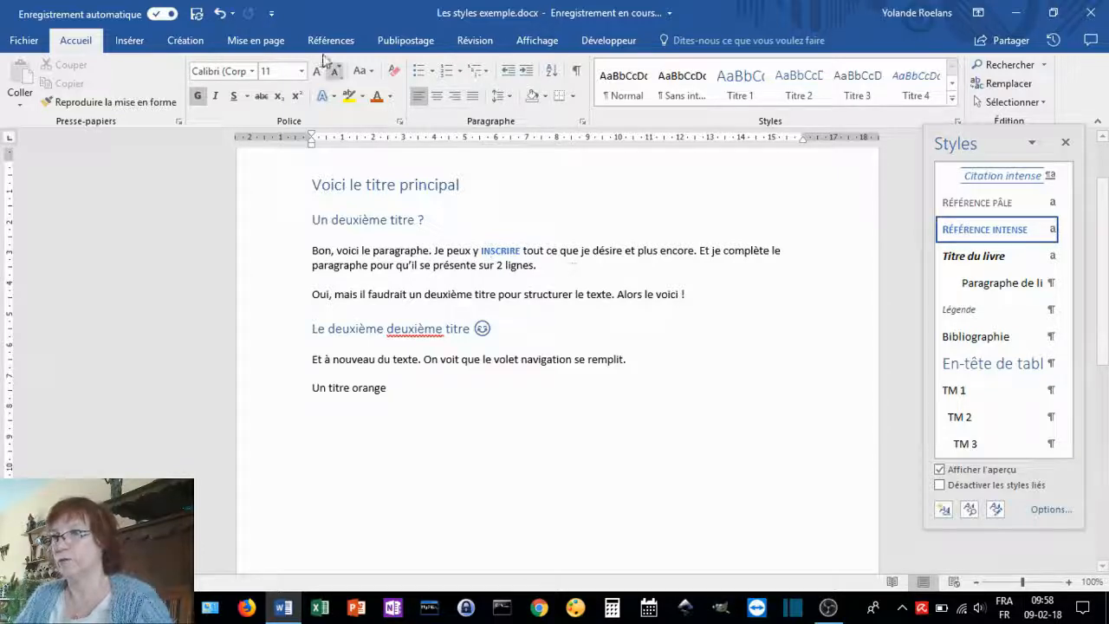
click(221, 13)
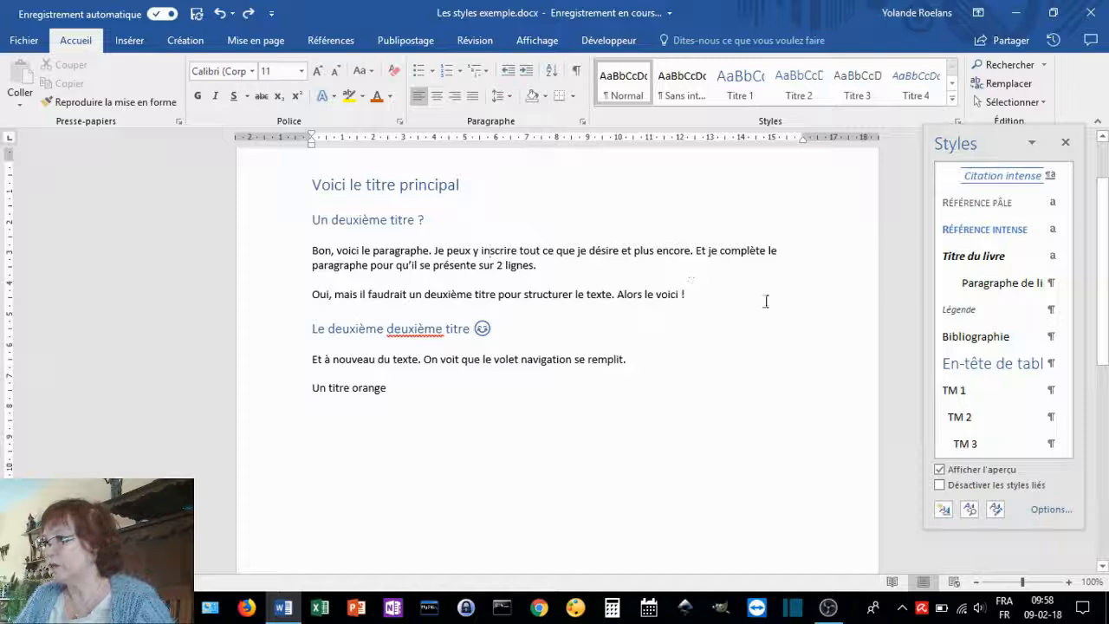
Check the Titre 9 style's description, try the linked Citation intense style on the paragraph beginning "Bon, voici le paragraphe", and undo it
scroll(988, 305, up, 3)
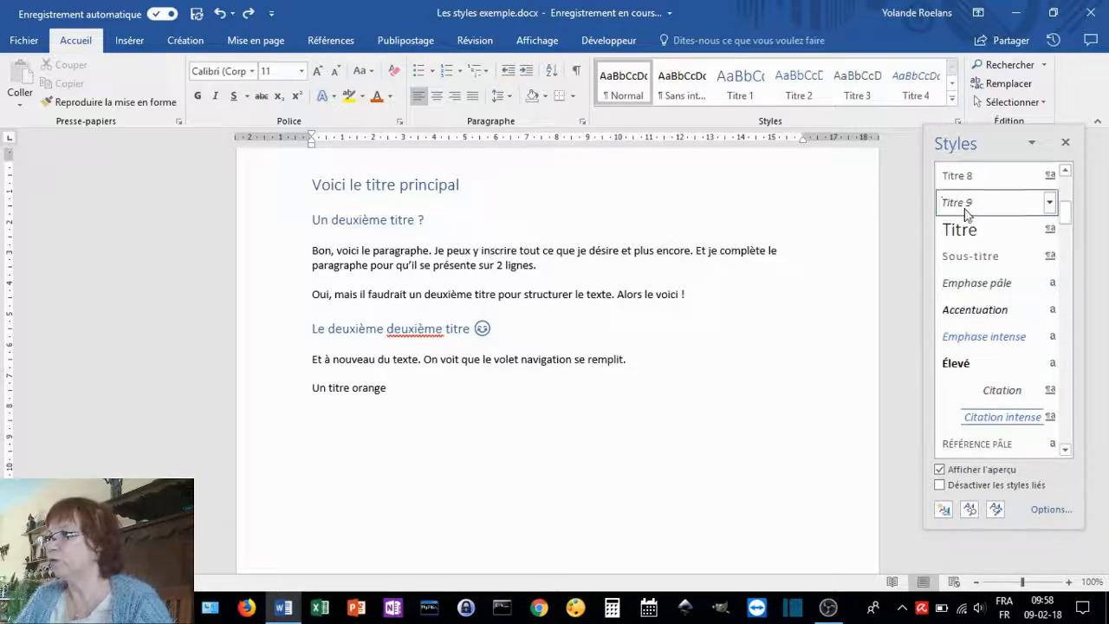
mouse_move(965, 212)
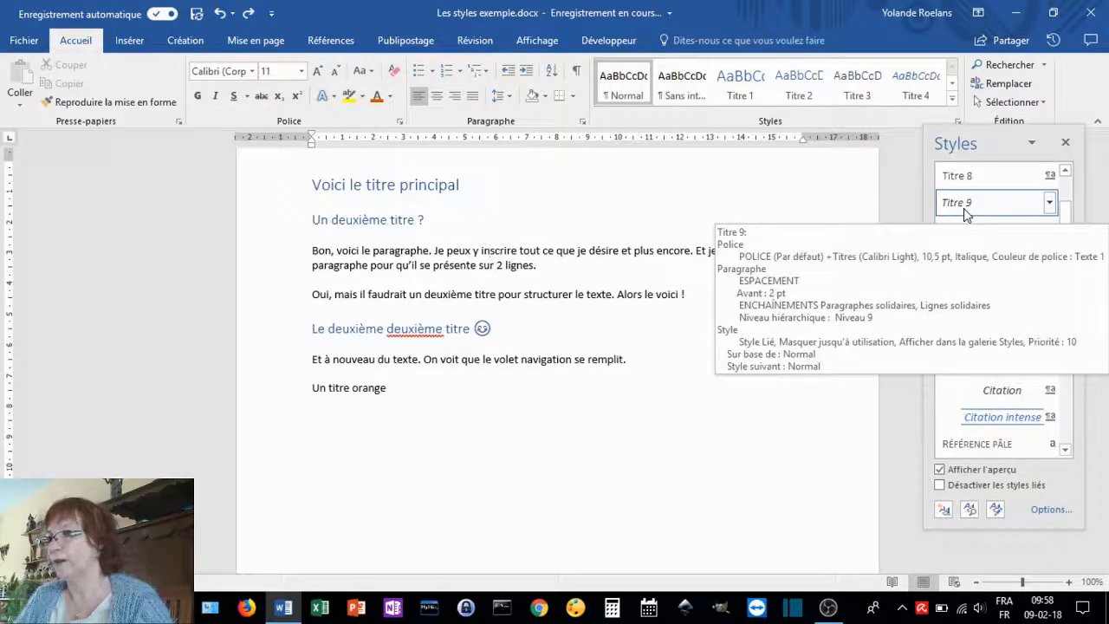
click(555, 248)
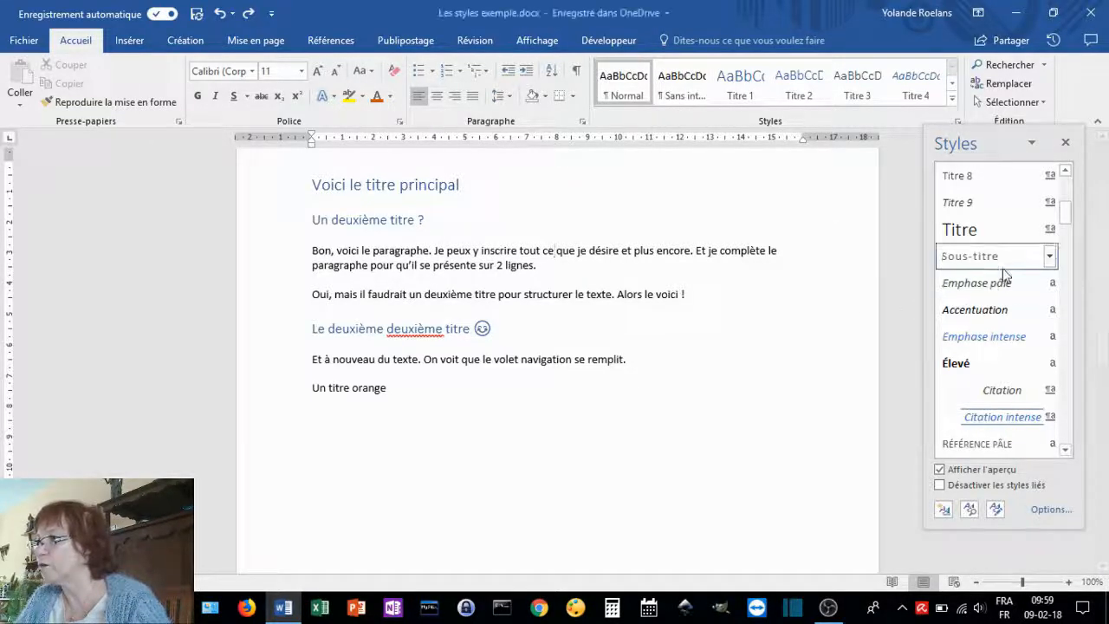
scroll(1074, 284, down, 1)
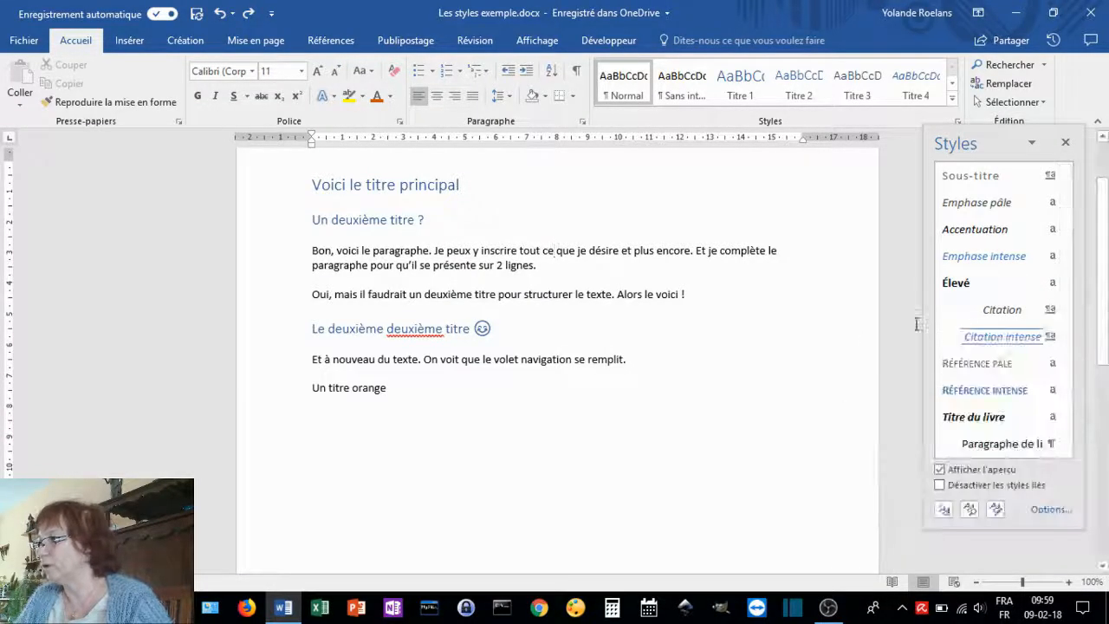
click(969, 336)
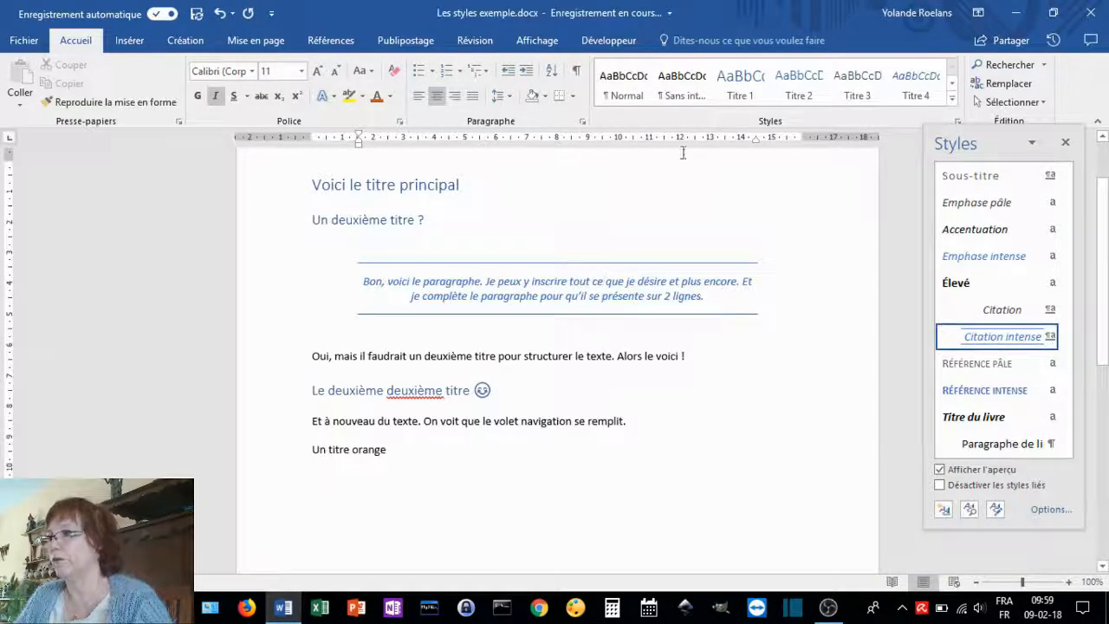
click(219, 13)
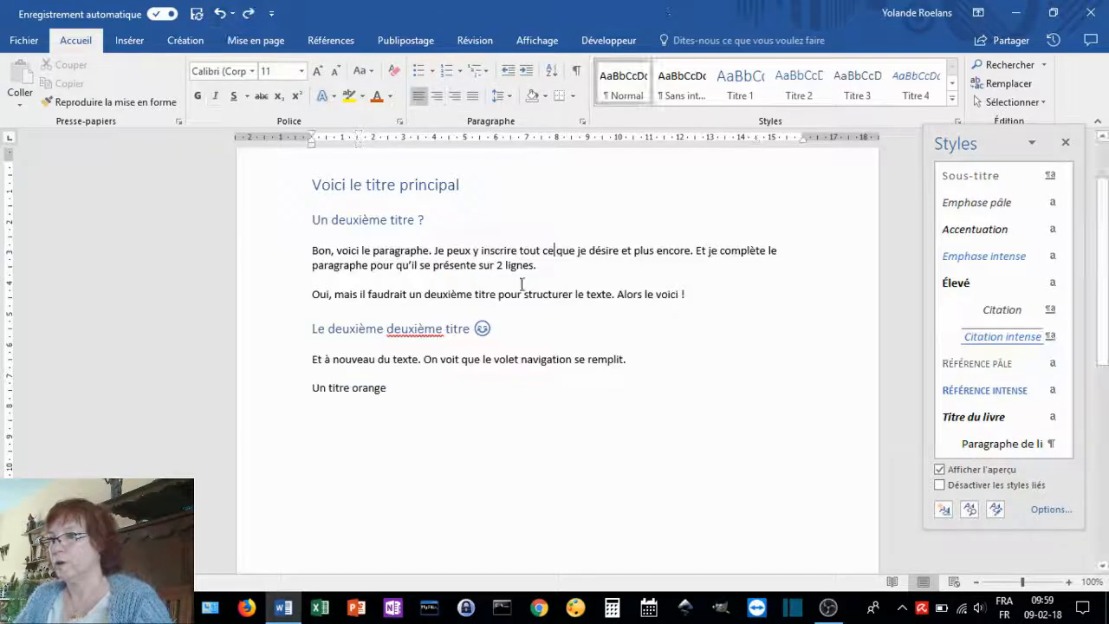
Try the Citation intense style with only the letters "cri" of "inscrire" selected, and undo it
drag(495, 252, 507, 254)
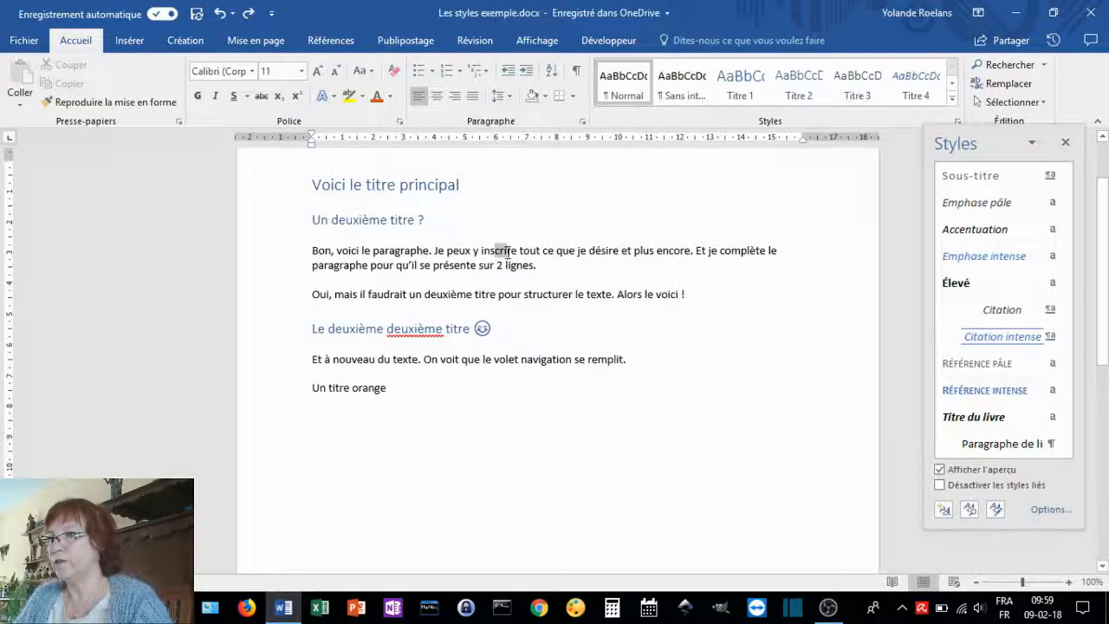
click(975, 338)
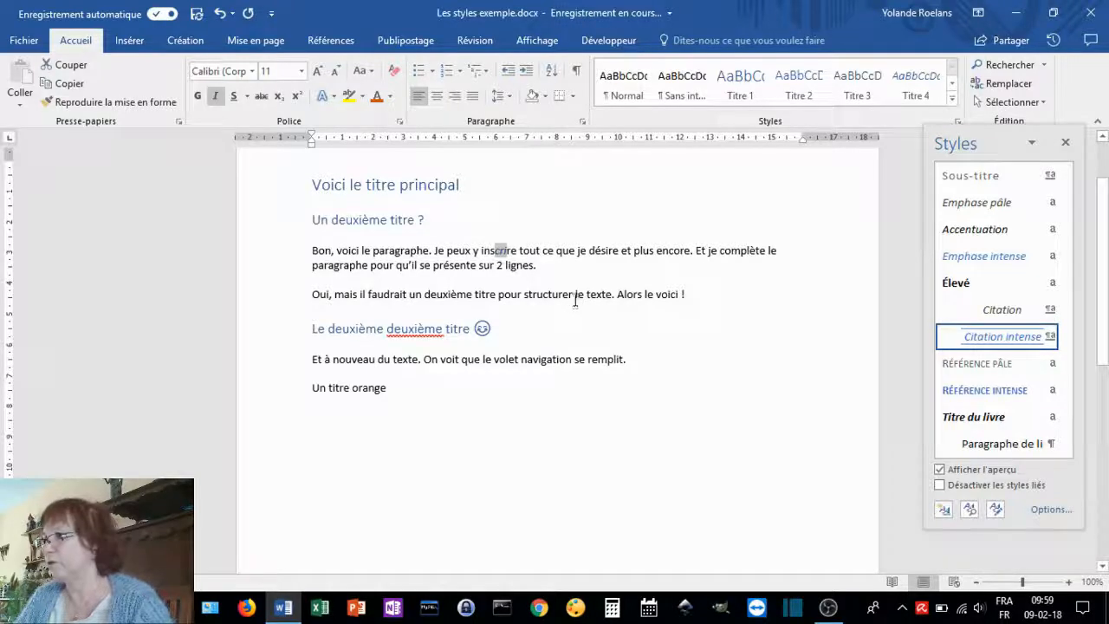
click(220, 13)
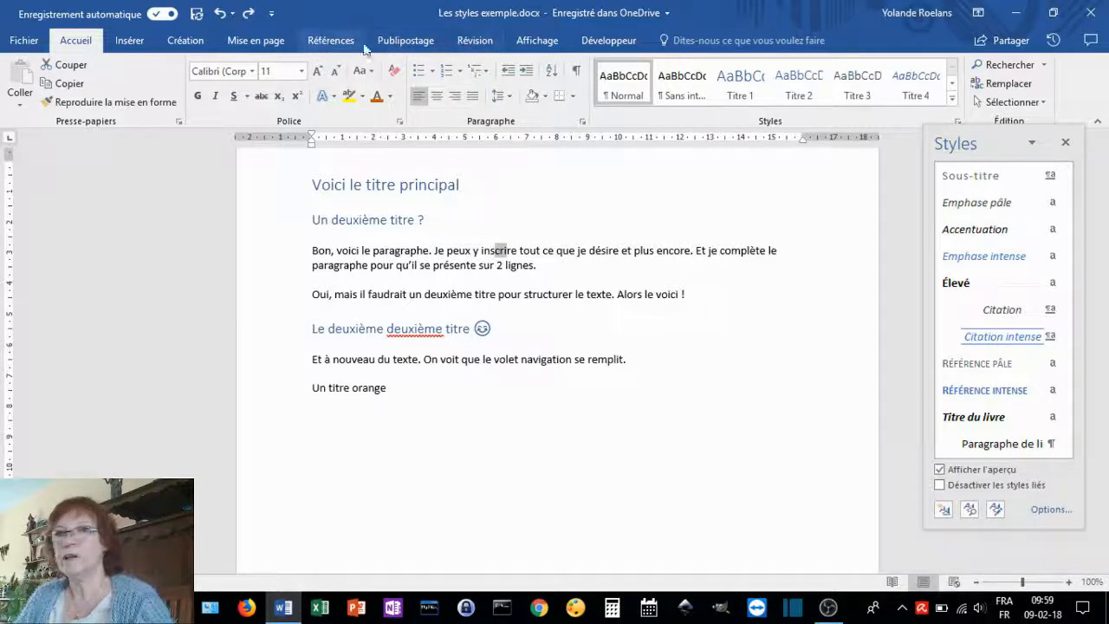
Display the Navigation pane beside the document and return to the commands for applying styles
click(520, 41)
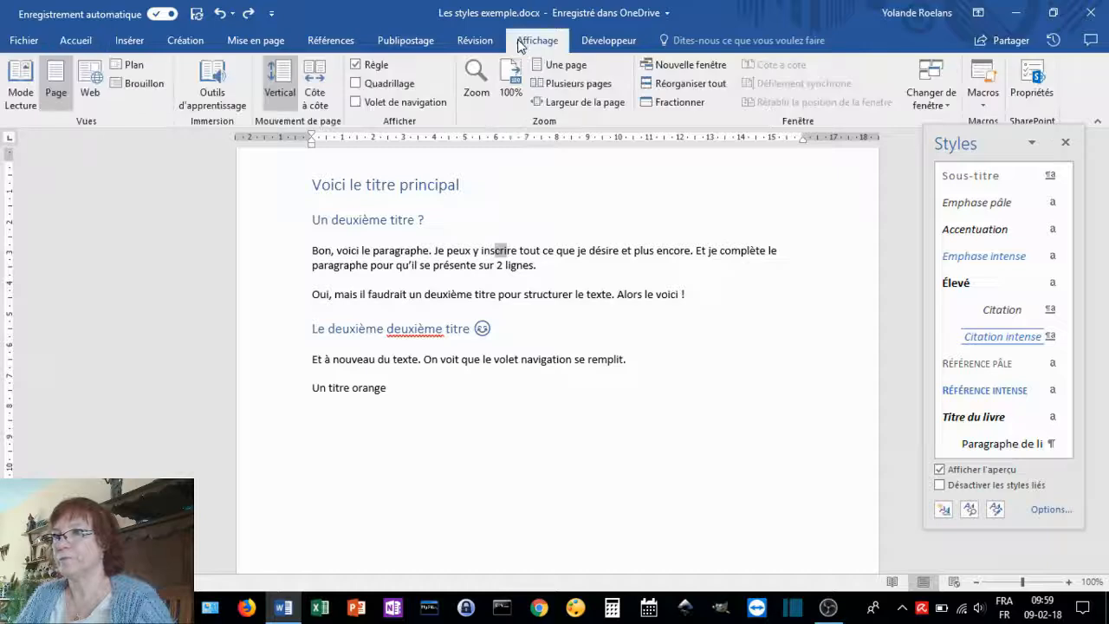
click(355, 103)
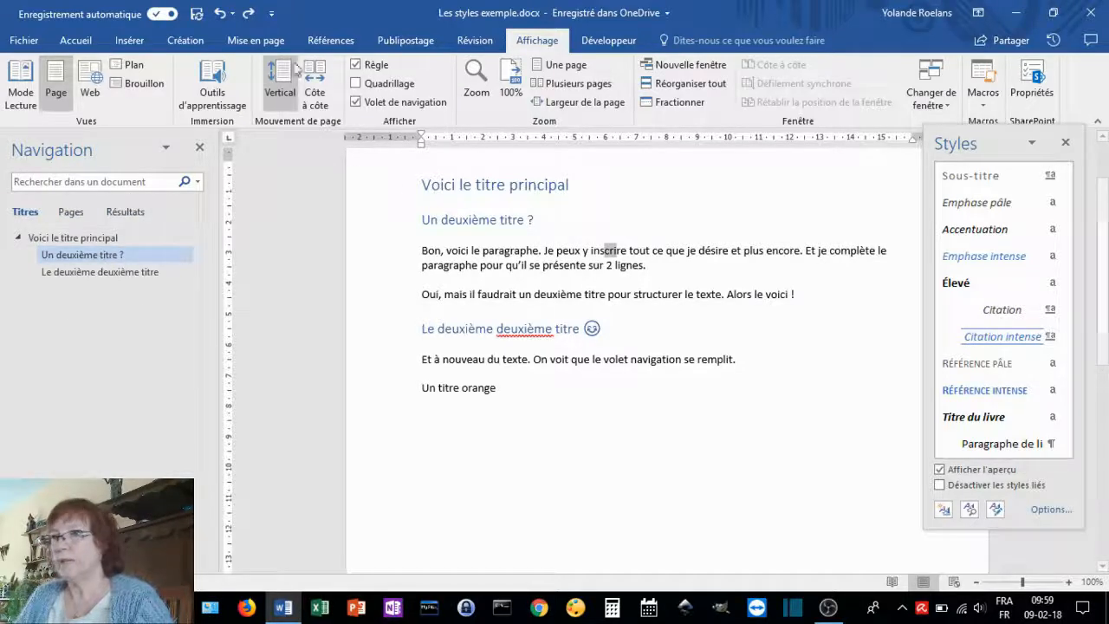
click(86, 39)
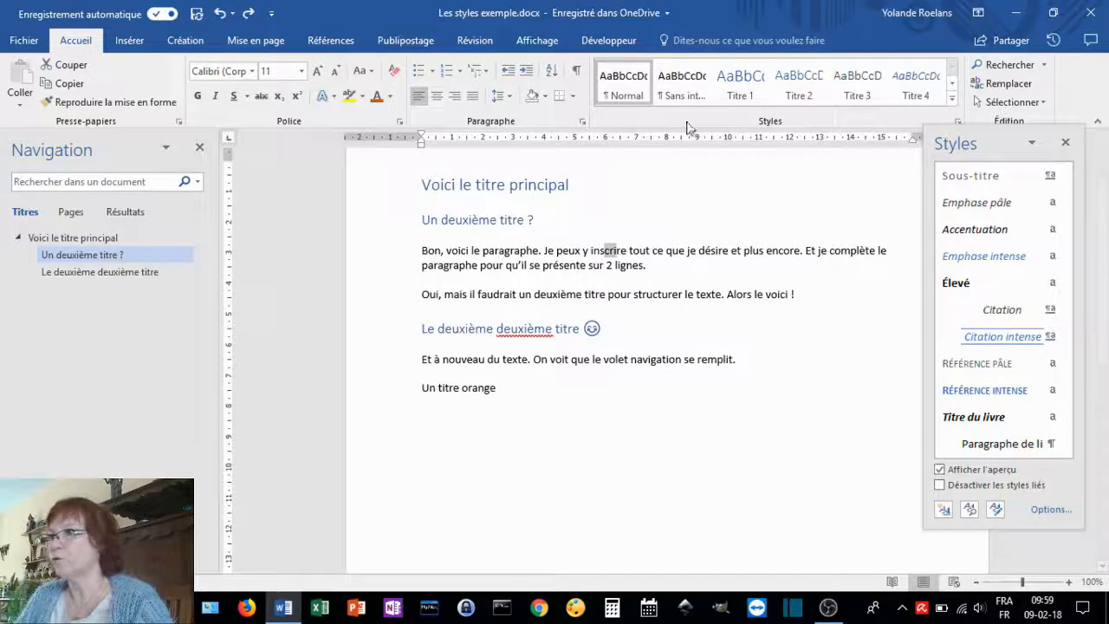
Jump between the document's headings from the Navigation pane, finishing on "Voici le titre principal"
click(95, 241)
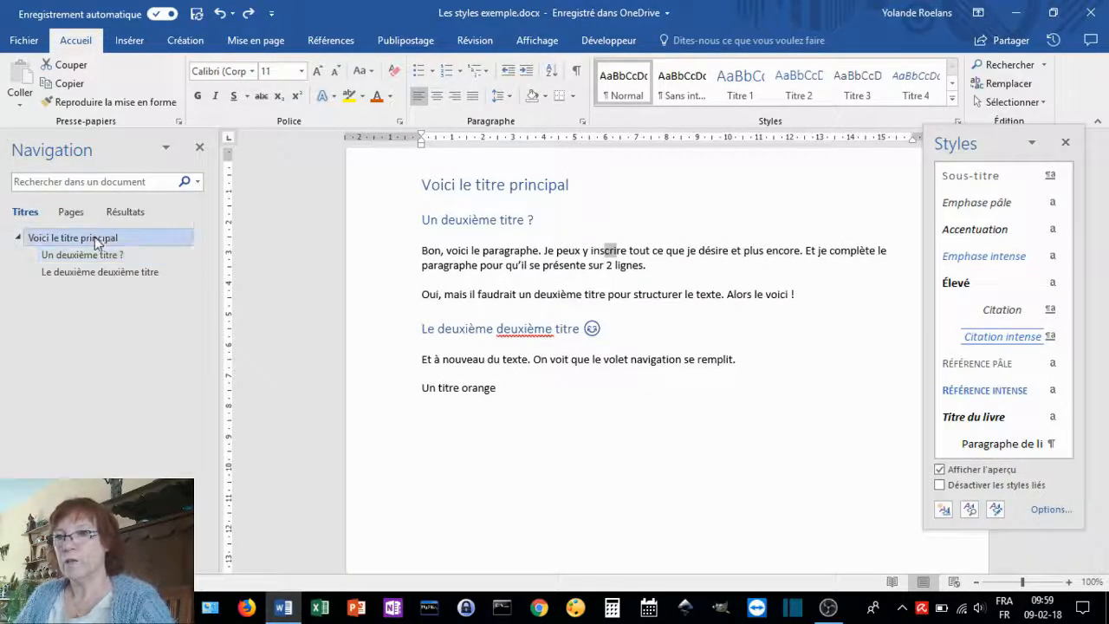
click(87, 254)
click(90, 272)
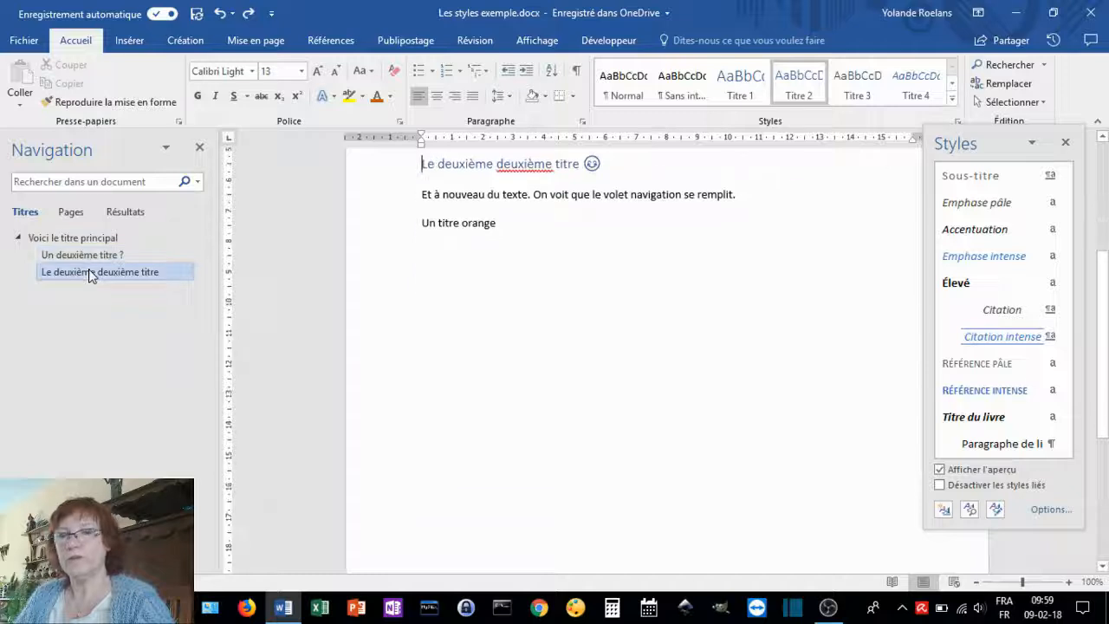
click(89, 251)
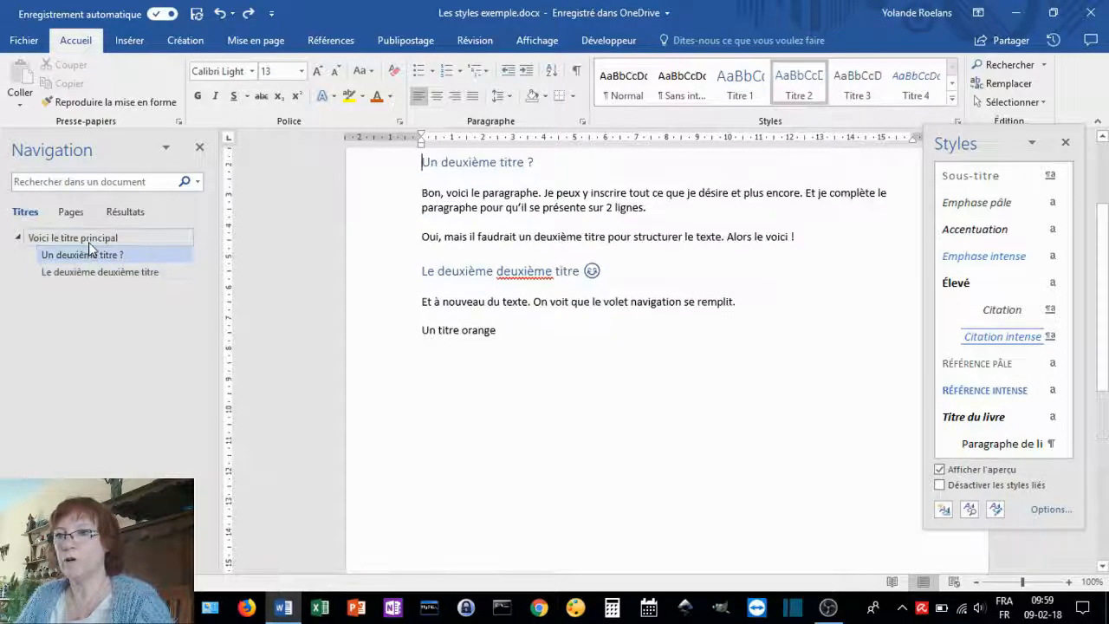
click(86, 238)
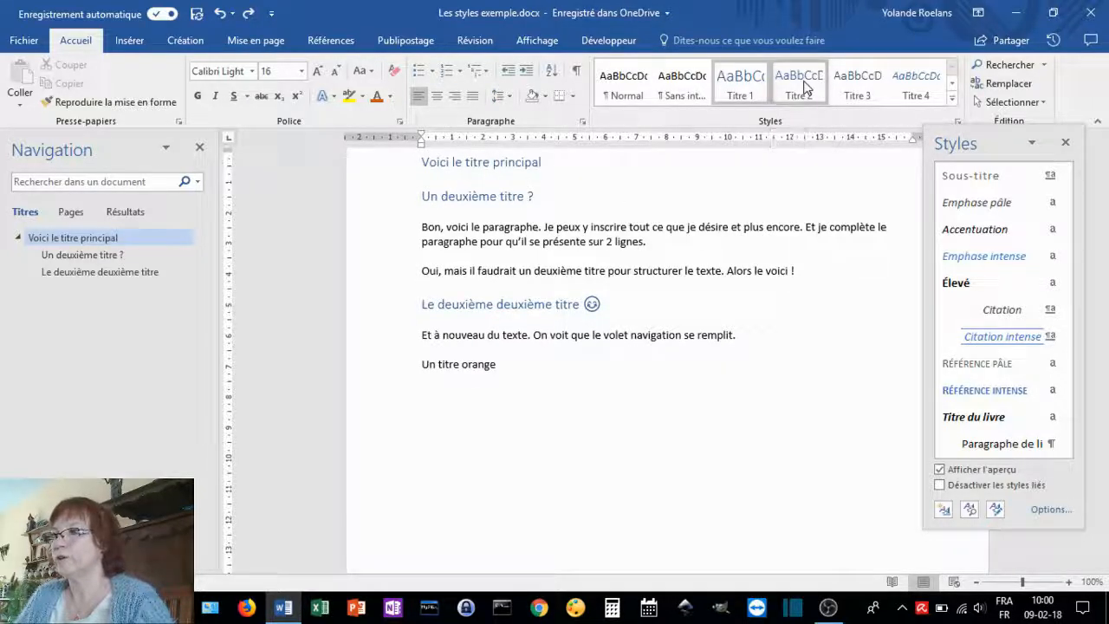
Try the Titre 2 style on the heading "Voici le titre principal" and restore its Titre 1 style
click(805, 86)
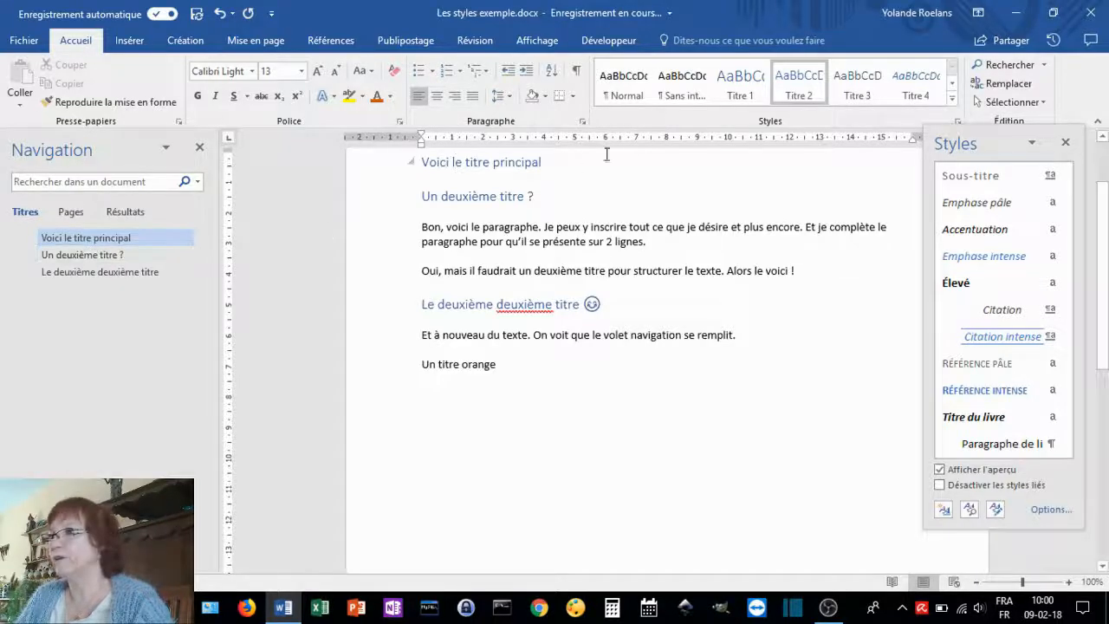
click(739, 81)
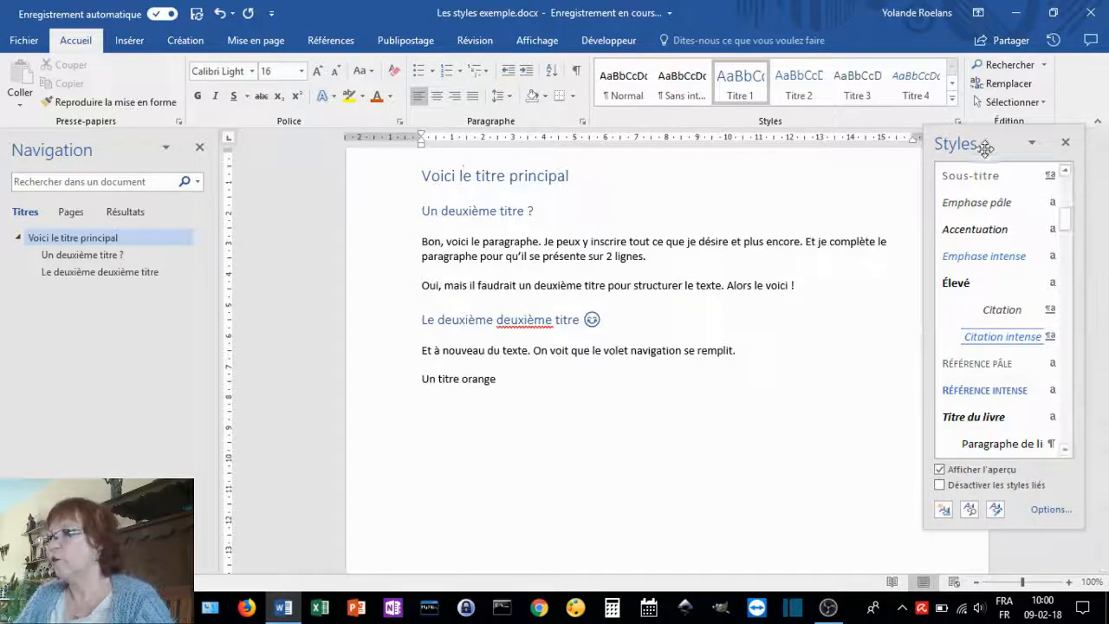
Look at the settings offered for creating a new style, and close them without creating one
click(944, 511)
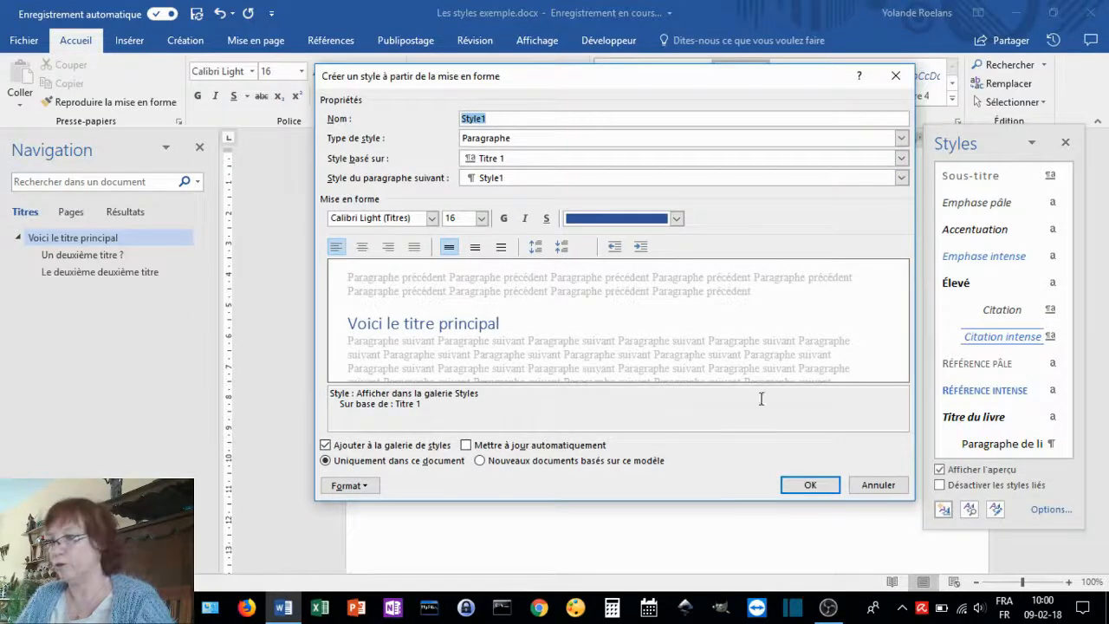
click(876, 484)
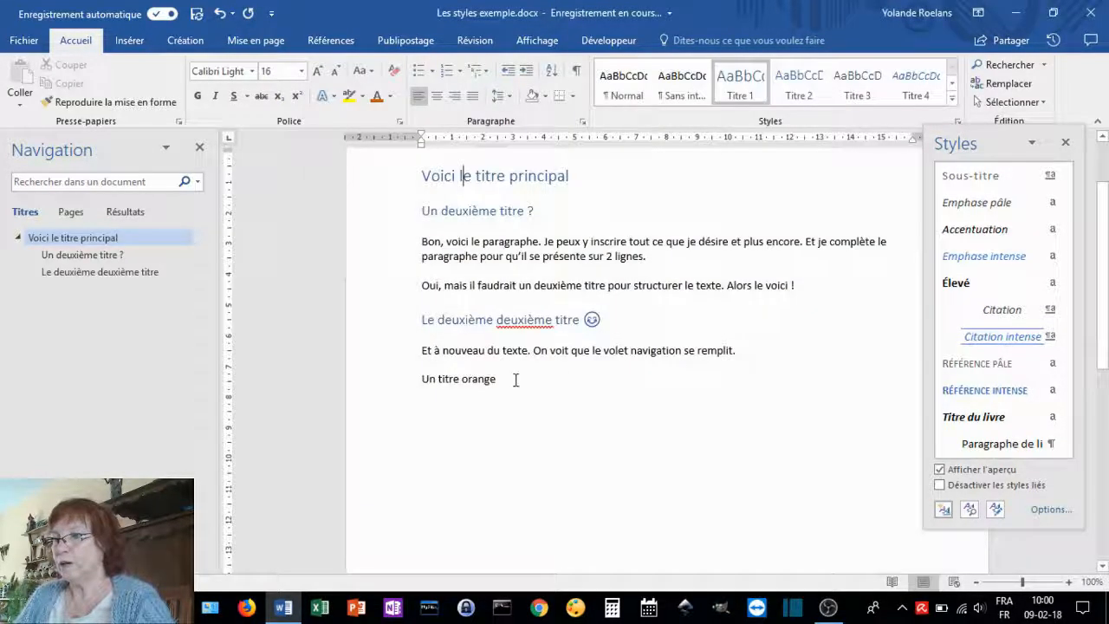
Format the last line, "Un titre orange", in dark orange, bold and the Candara font
click(408, 377)
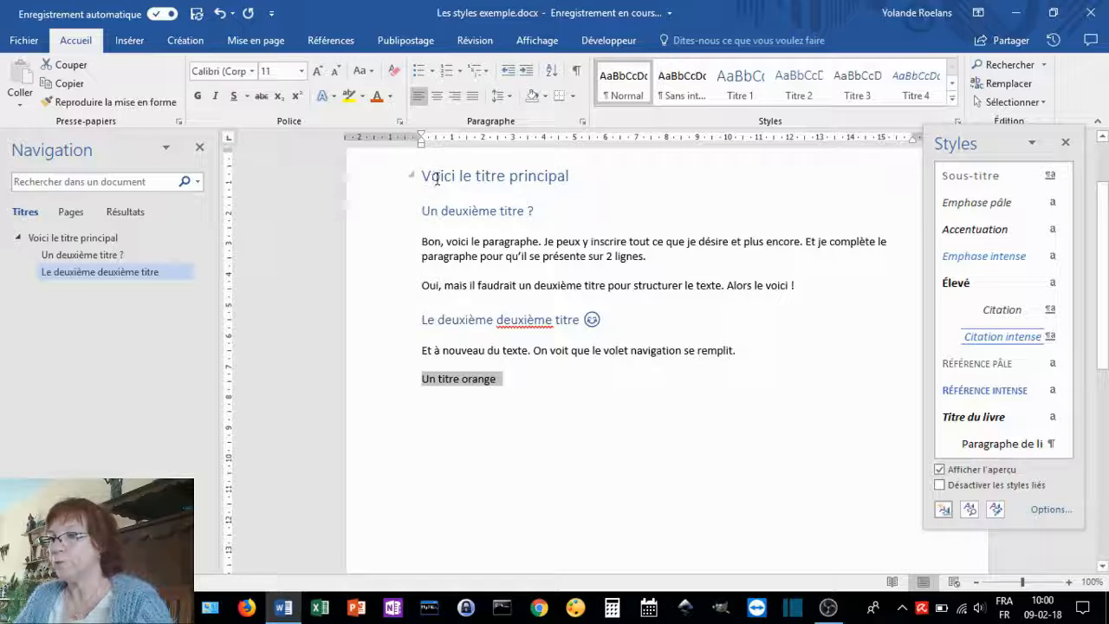
click(391, 96)
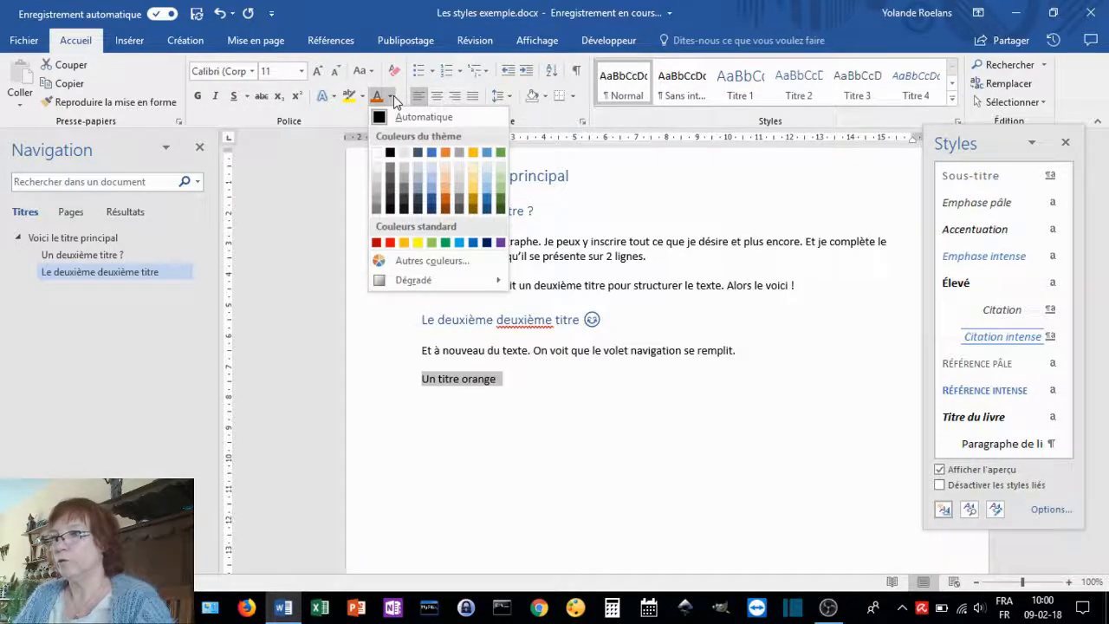
click(446, 201)
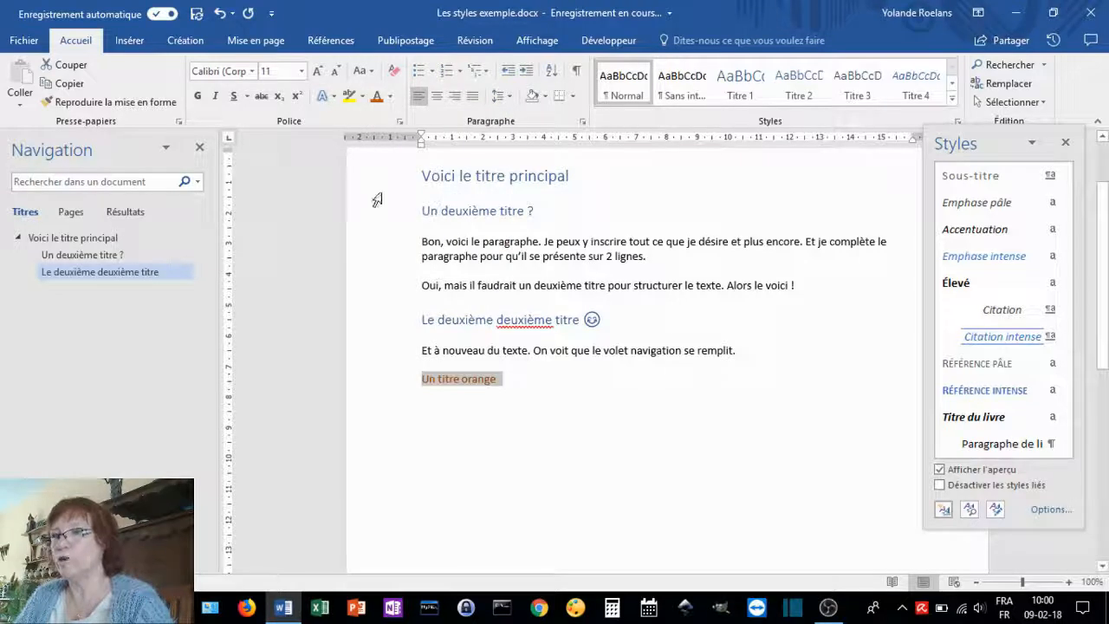
click(199, 97)
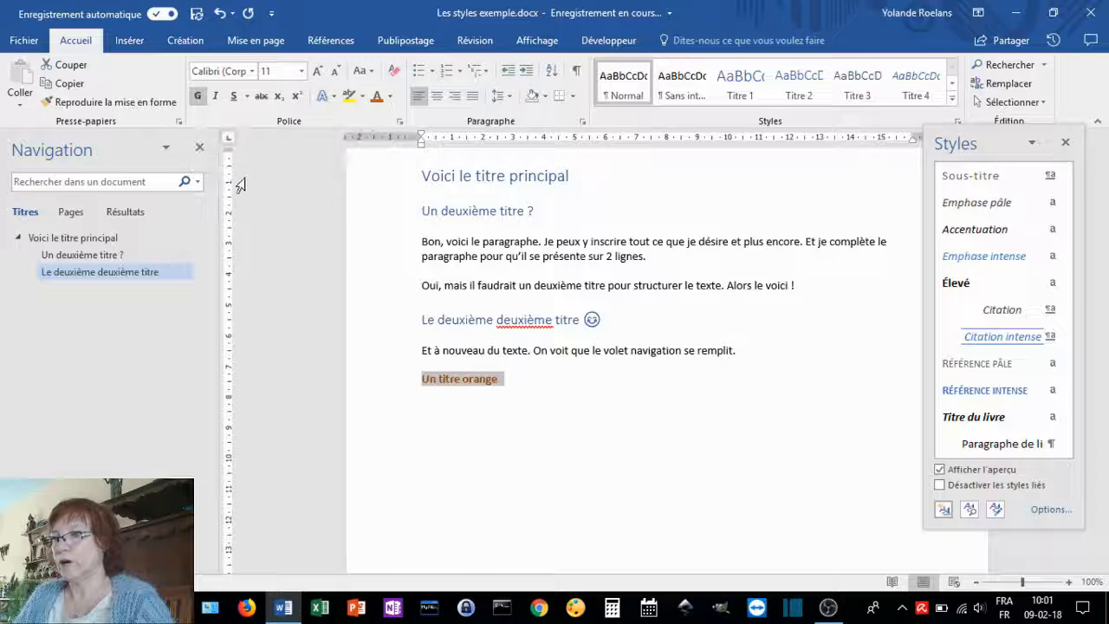
click(252, 74)
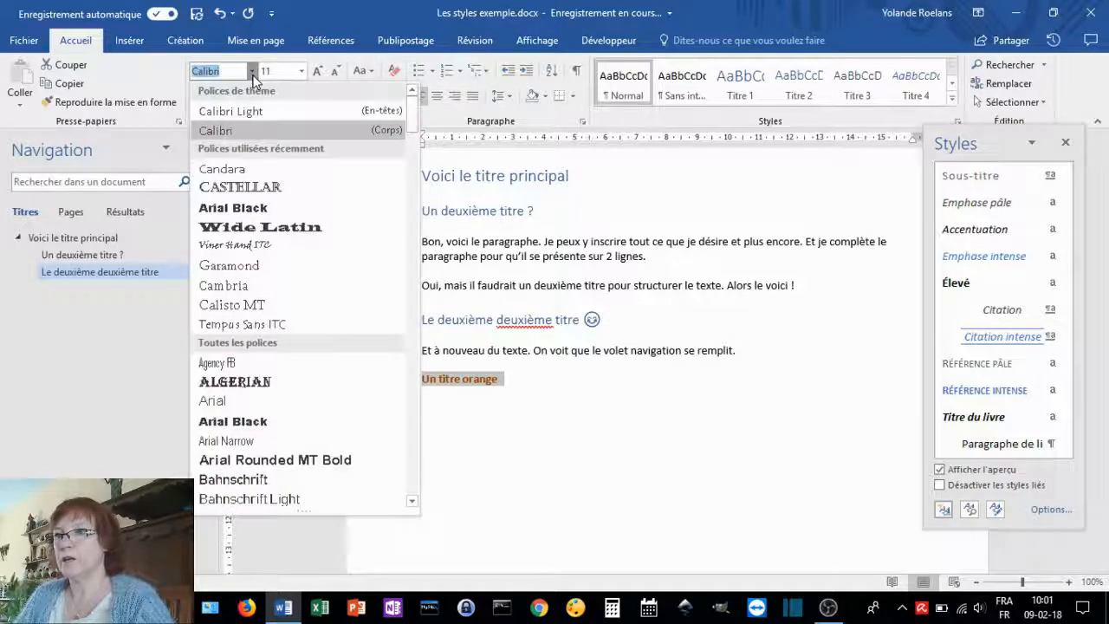
click(243, 171)
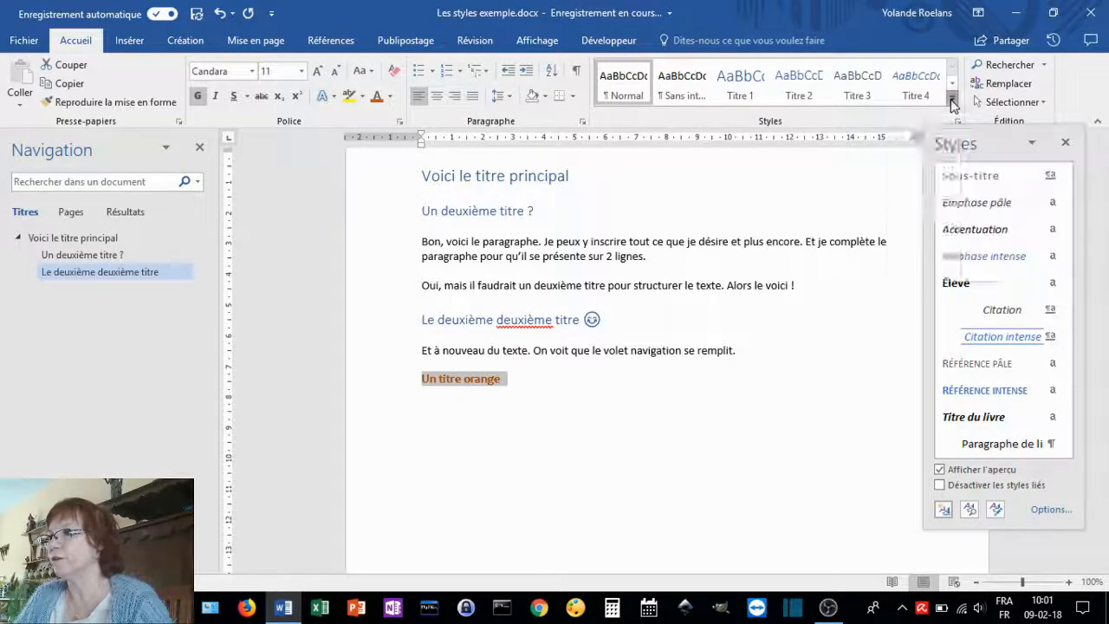
Set up a new style named "Titre orange" from the selected line's formatting and base it on Titre 1
click(952, 105)
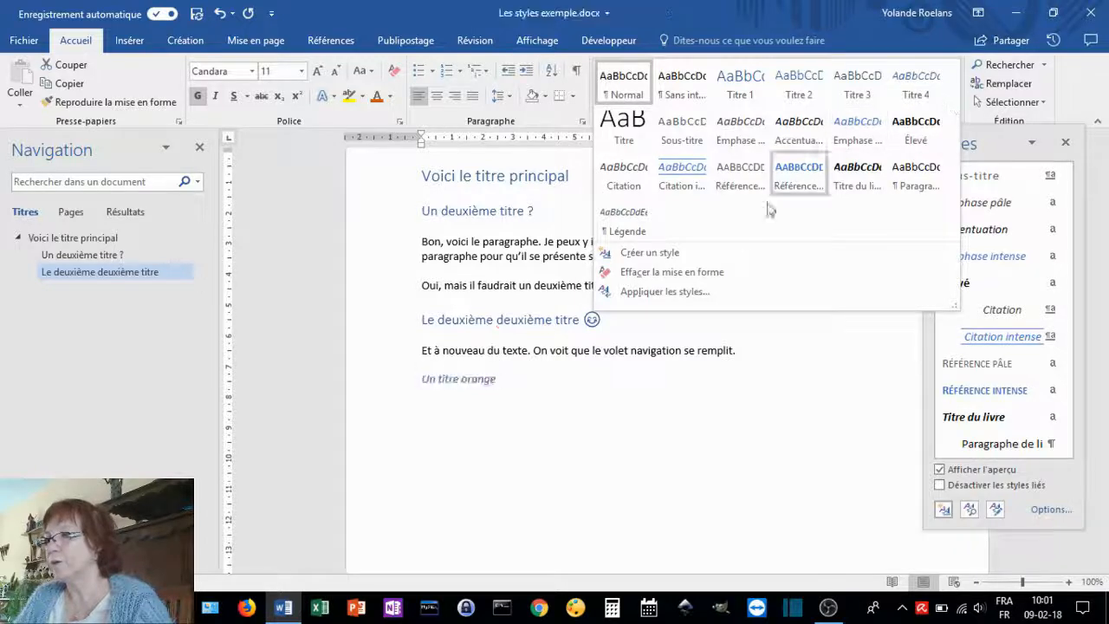
click(670, 259)
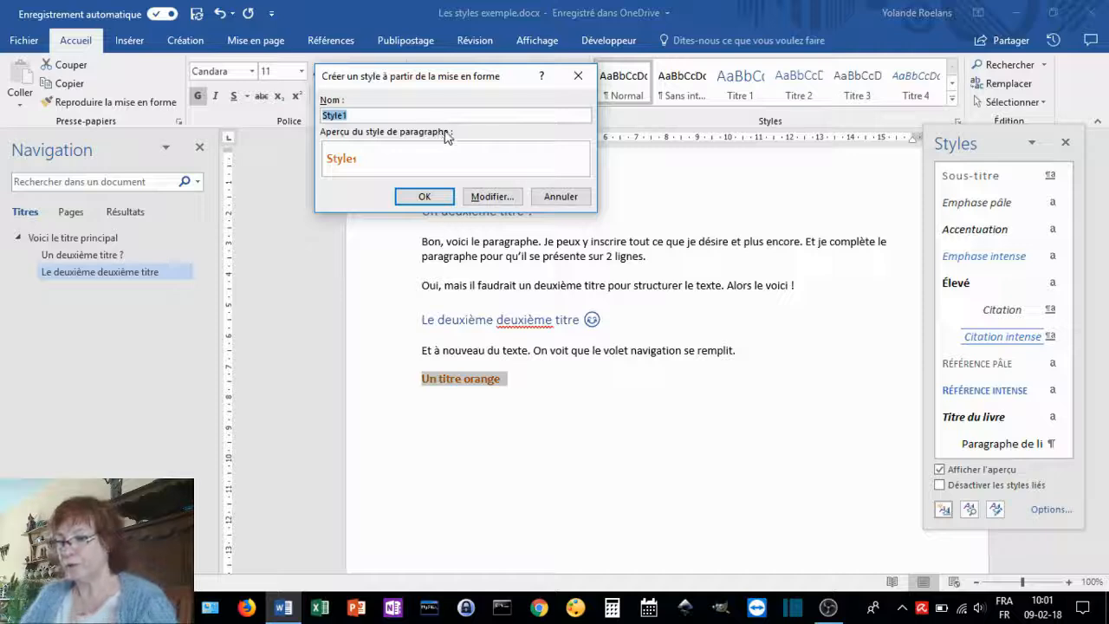
text(Titre )
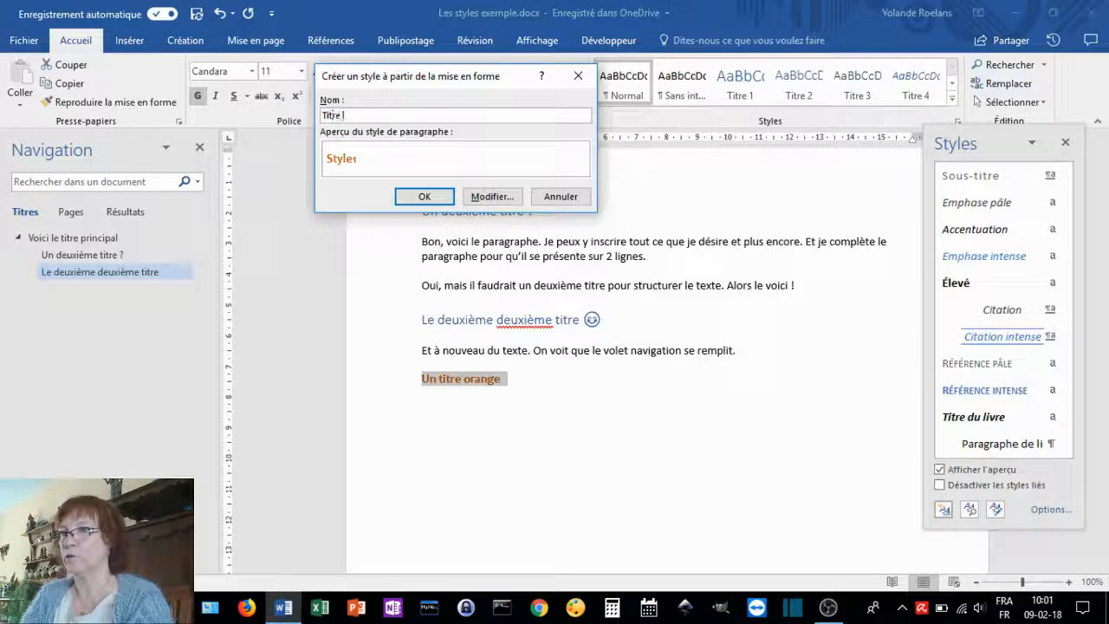
text(orag)
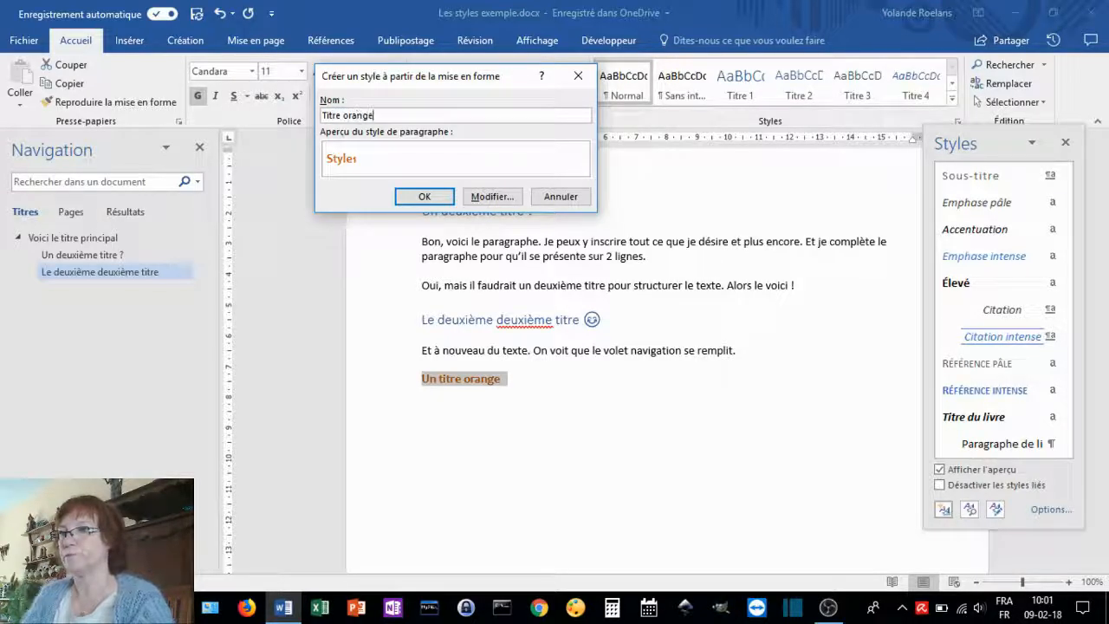
click(491, 196)
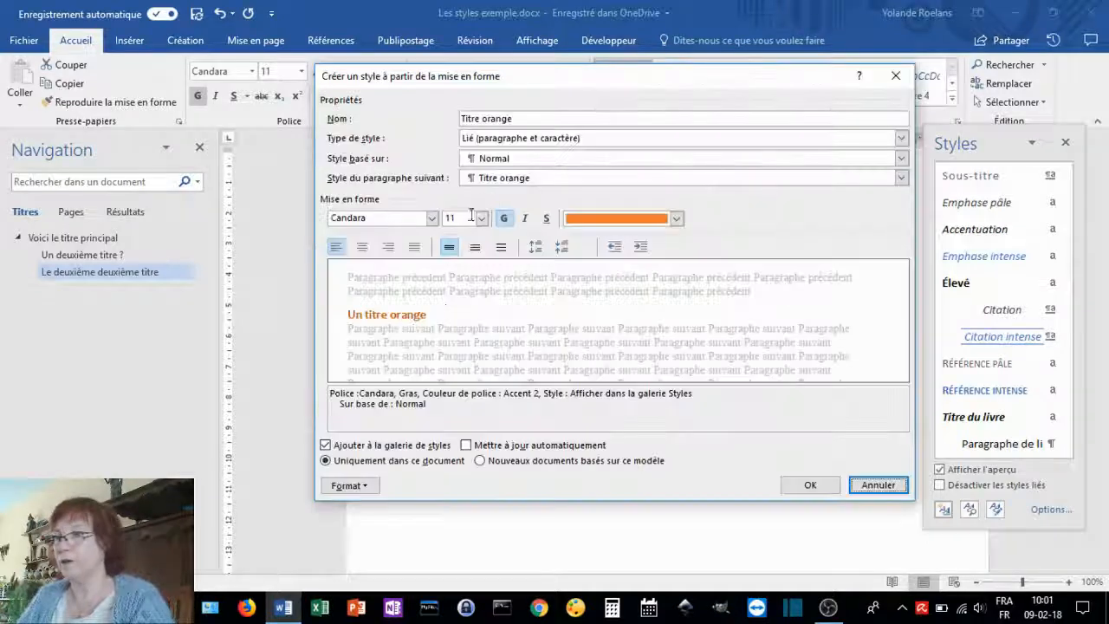
click(481, 160)
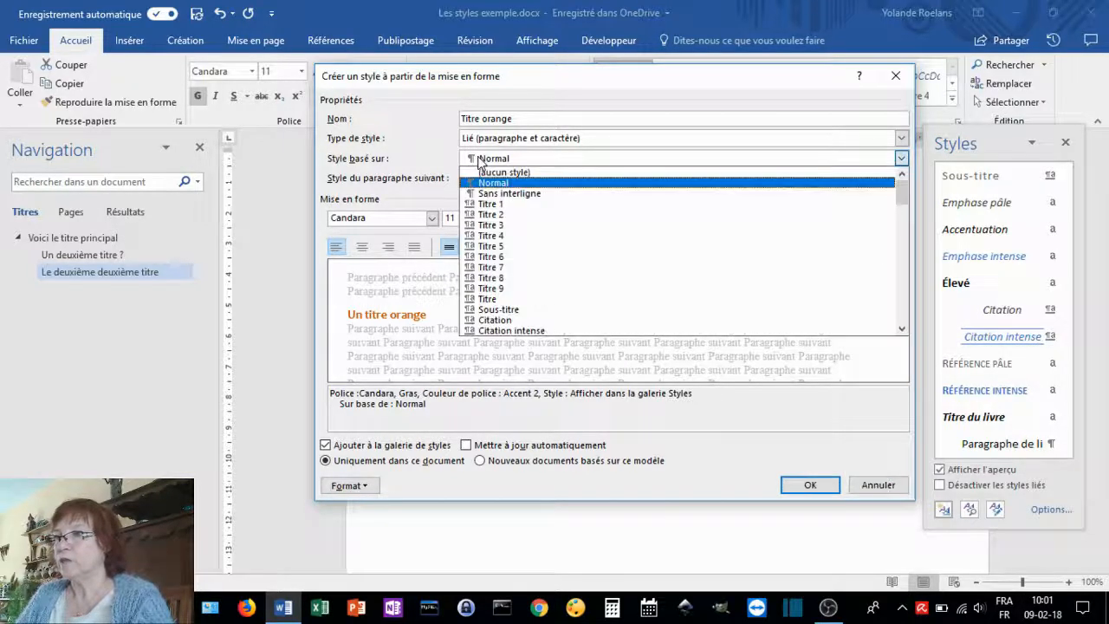
click(481, 204)
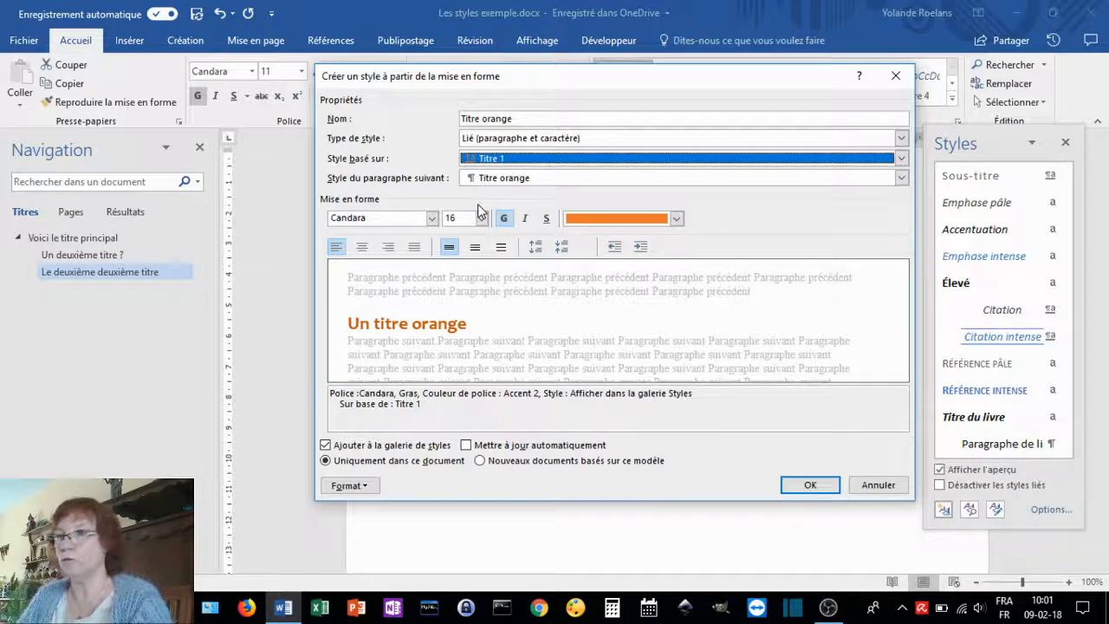
Set the "Titre orange" style's following paragraph style to Normal and create the style in this document only
click(502, 179)
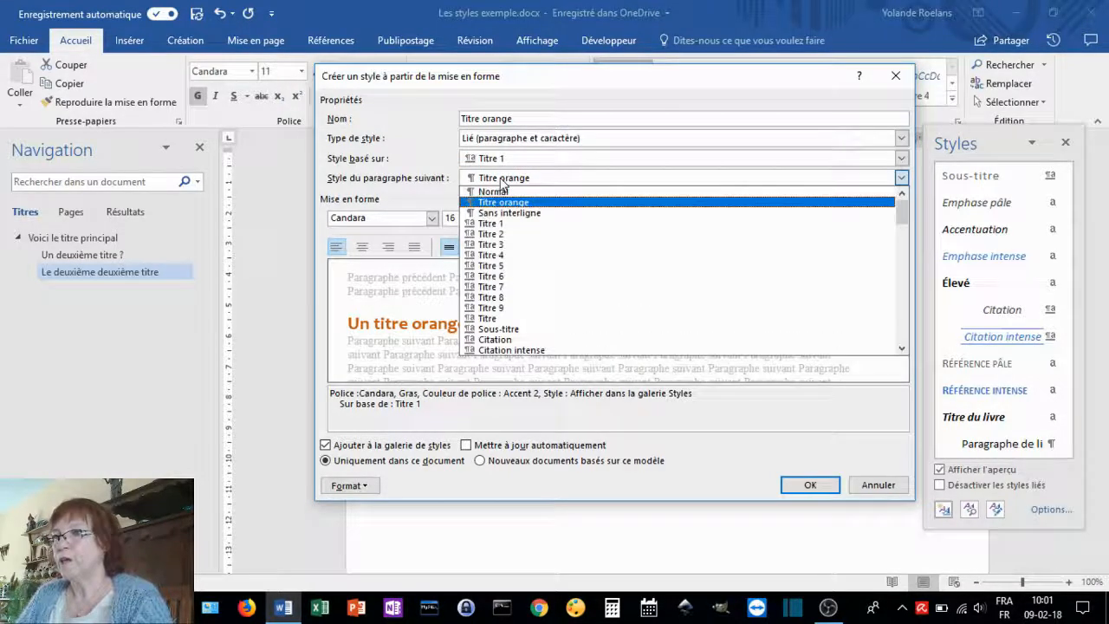
click(492, 192)
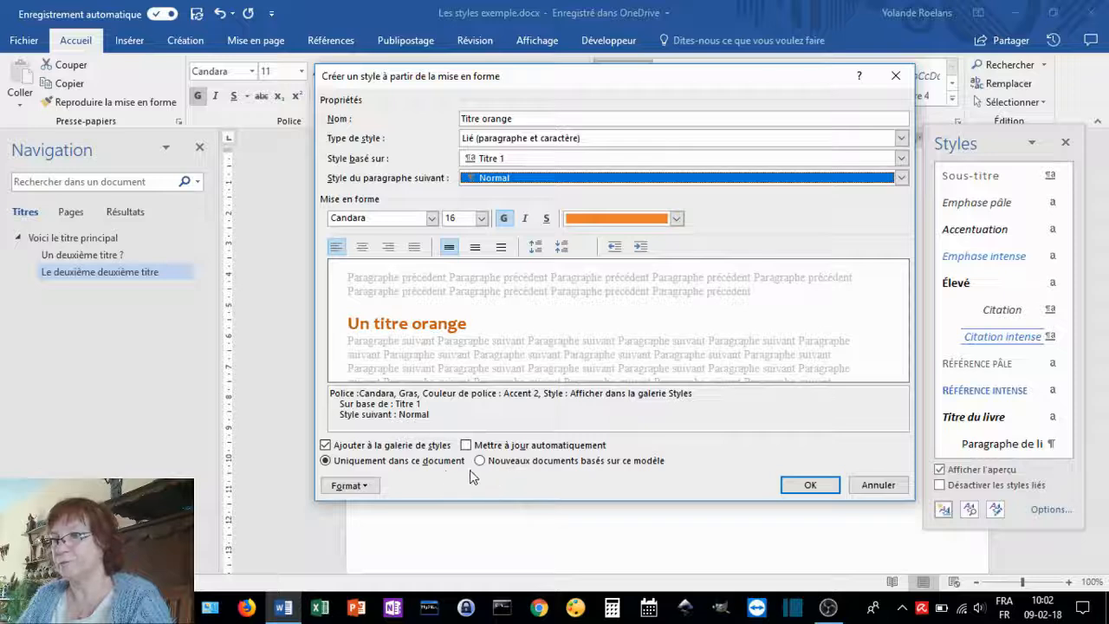
click(371, 488)
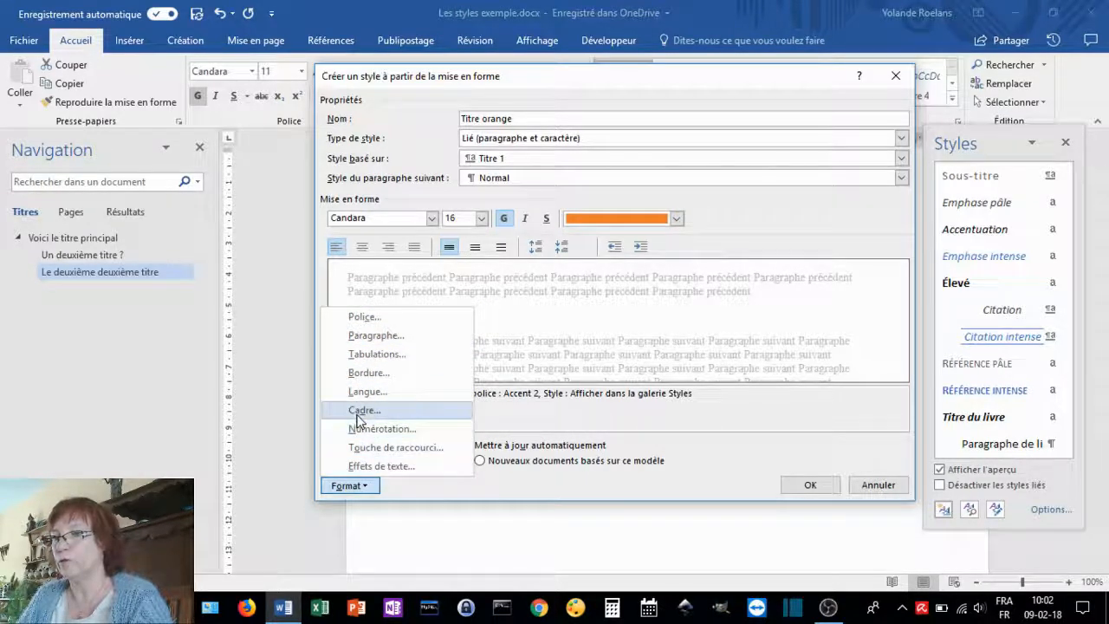
click(575, 414)
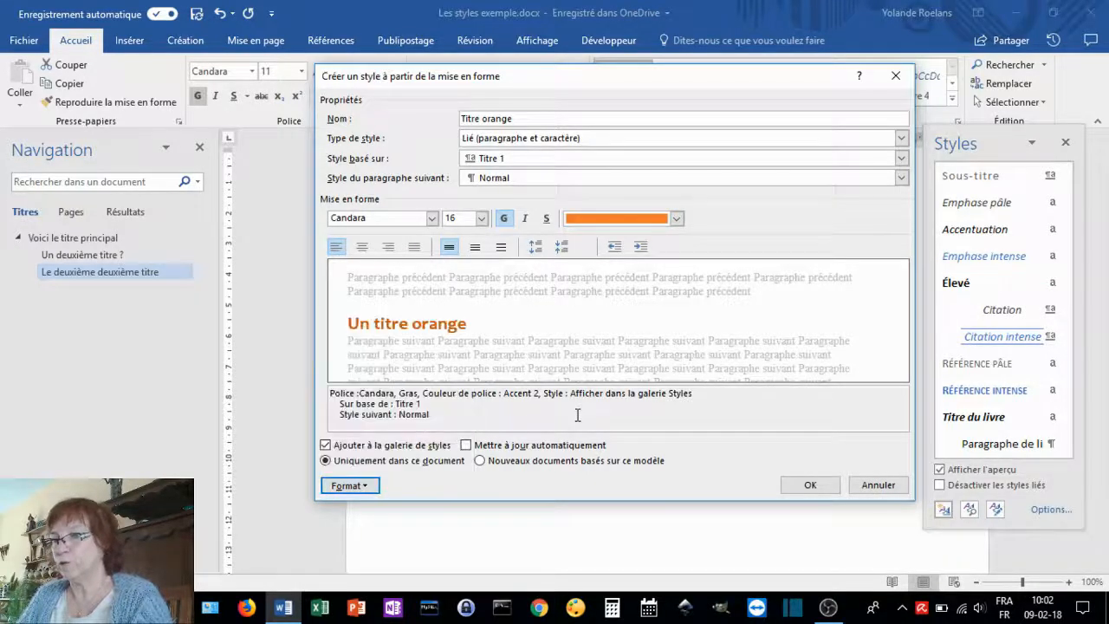
click(801, 486)
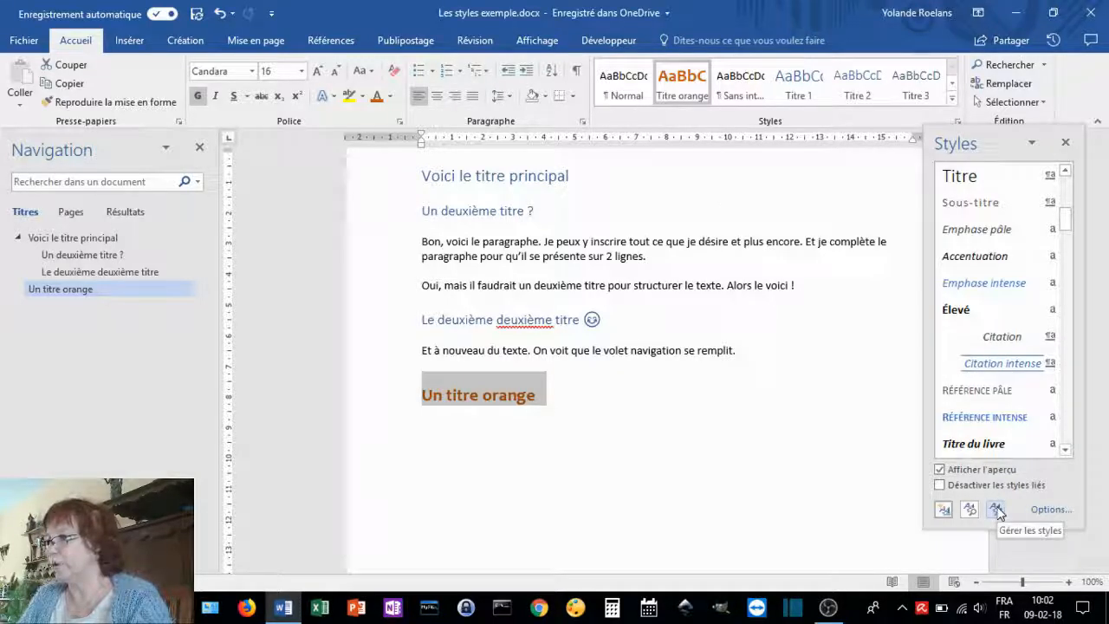
Delete the custom "Titre orange" style through the style manager and close the Styles pane
click(997, 511)
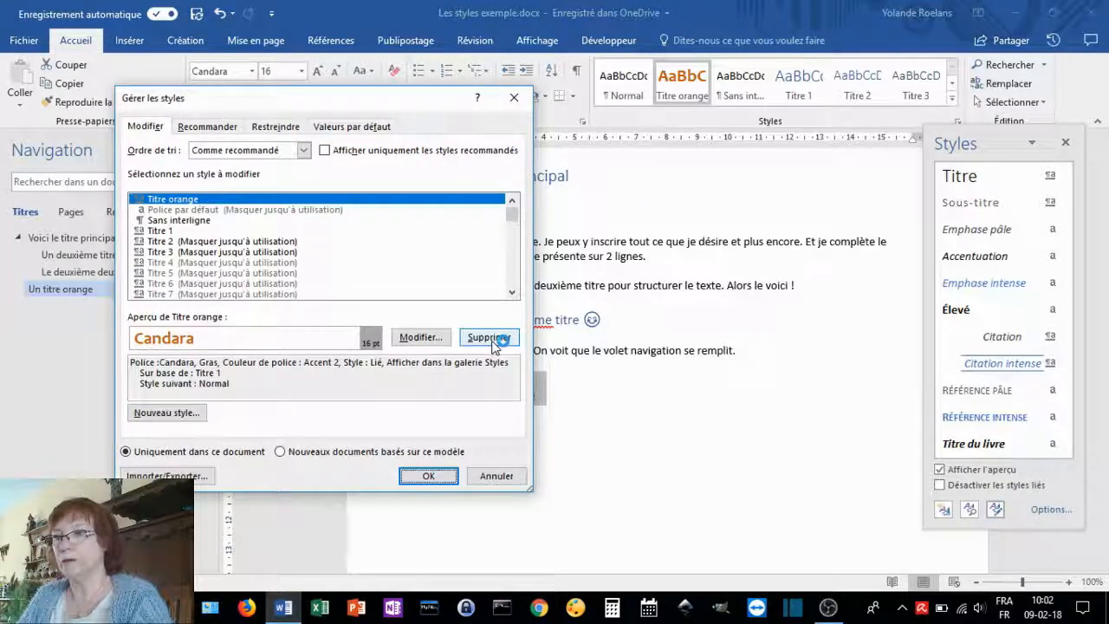
click(490, 340)
click(516, 354)
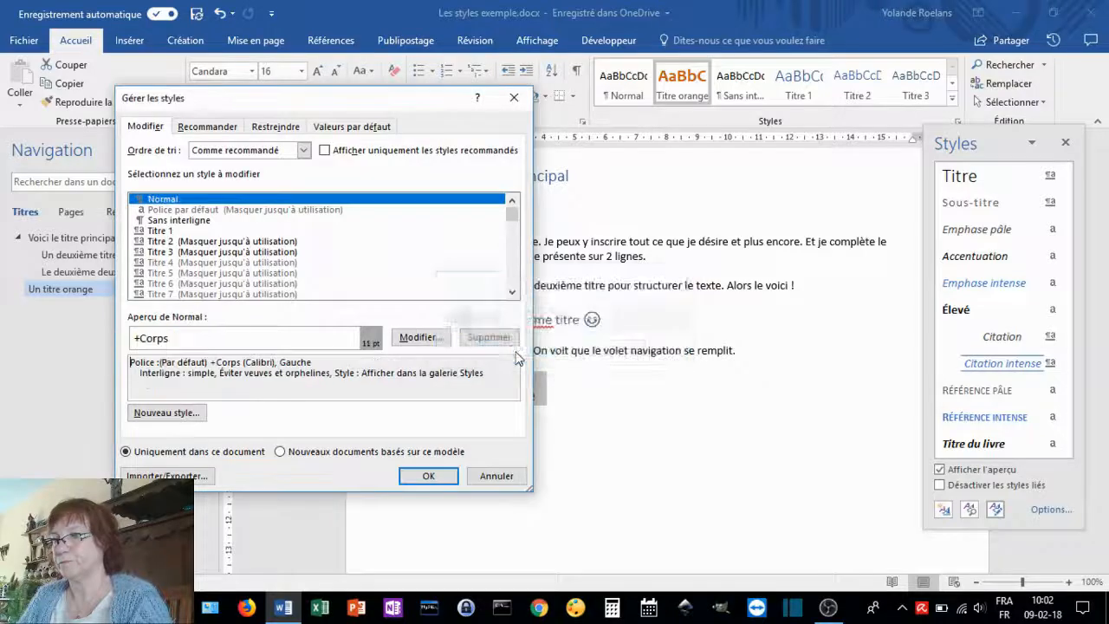
click(428, 476)
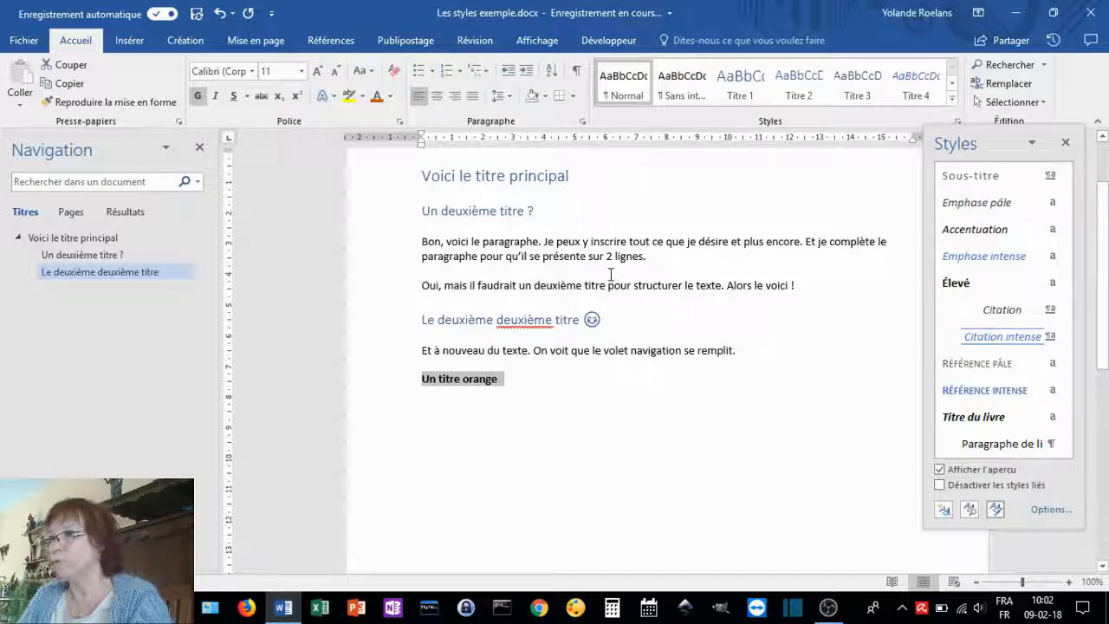
click(1066, 145)
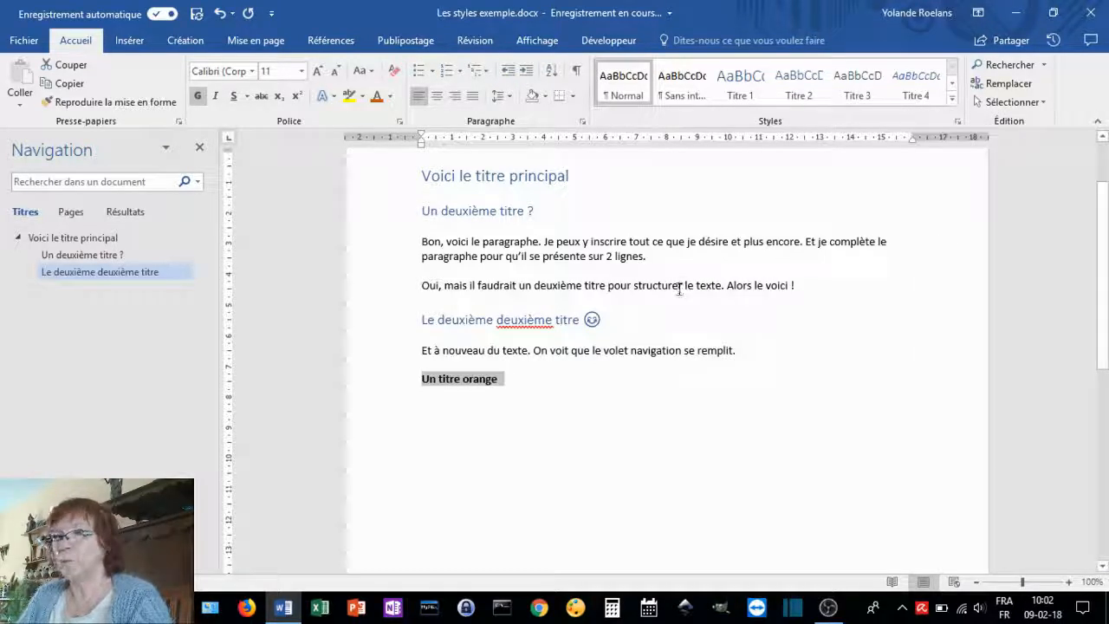